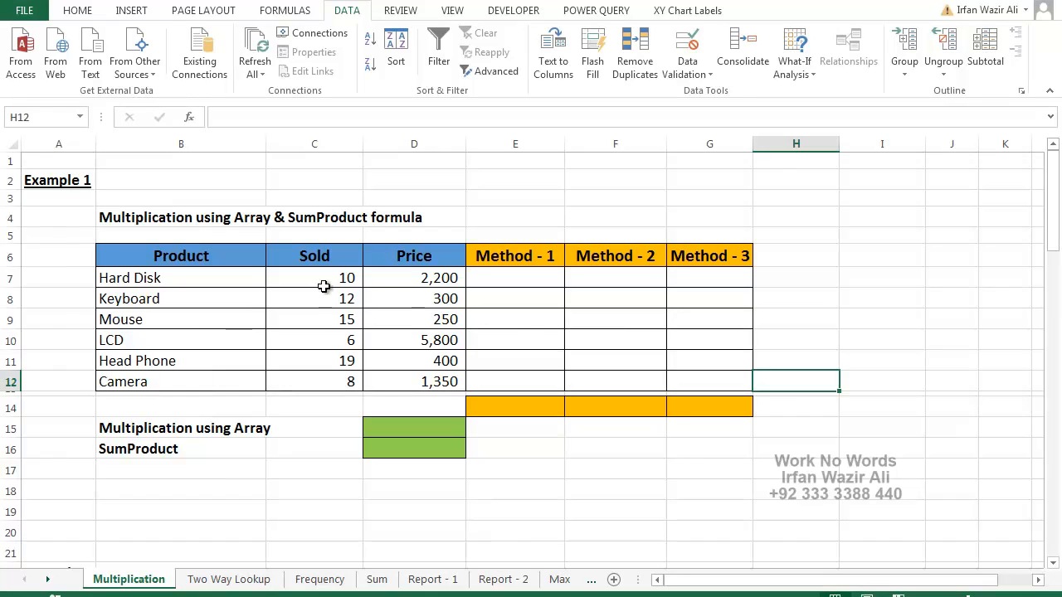
{"action": "left_click_drag", "start_coordinate": [339, 285], "coordinate": [411, 386]}
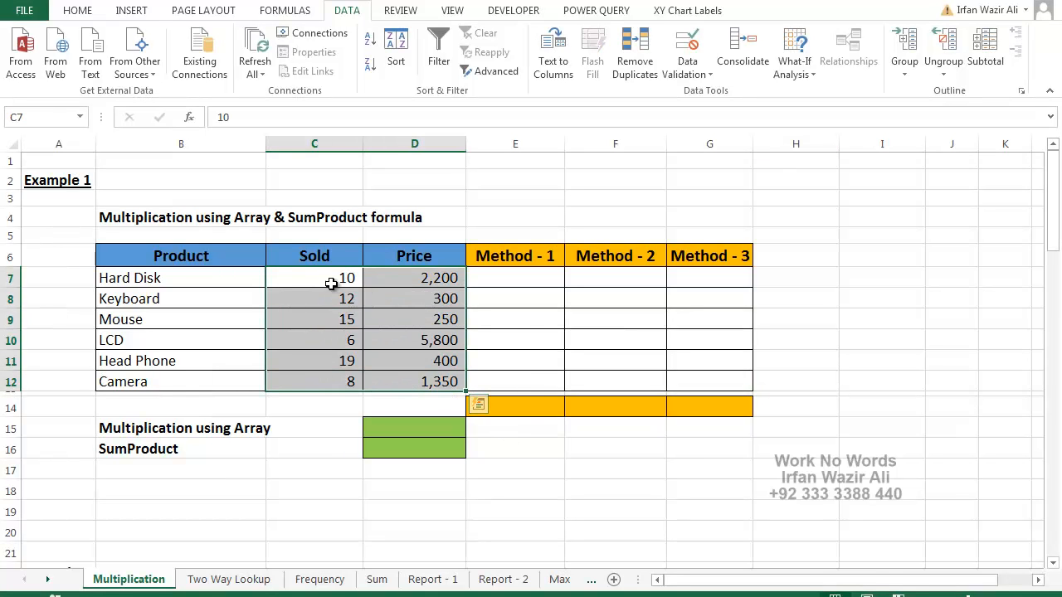
{"action": "left_click_drag", "start_coordinate": [328, 281], "coordinate": [326, 382]}
{"action": "left_click_drag", "start_coordinate": [425, 278], "coordinate": [429, 377]}
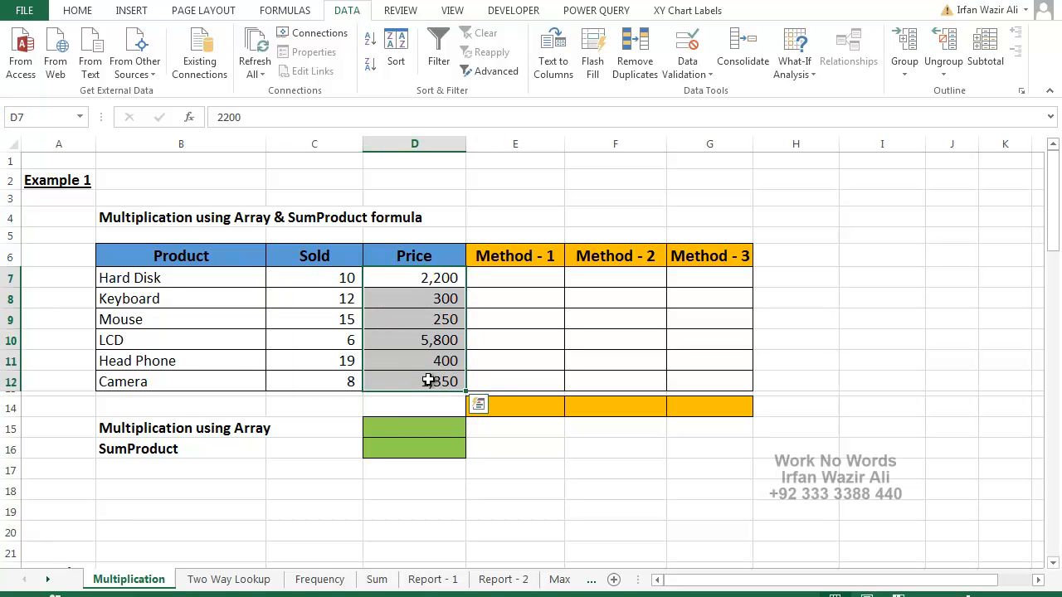
{"action": "left_click", "coordinate": [539, 451]}
- Multiply Sold by Price for Method - 1 with =C7*D7 in E7 and fill the formula down to E12
{"action": "left_click", "coordinate": [536, 279]}
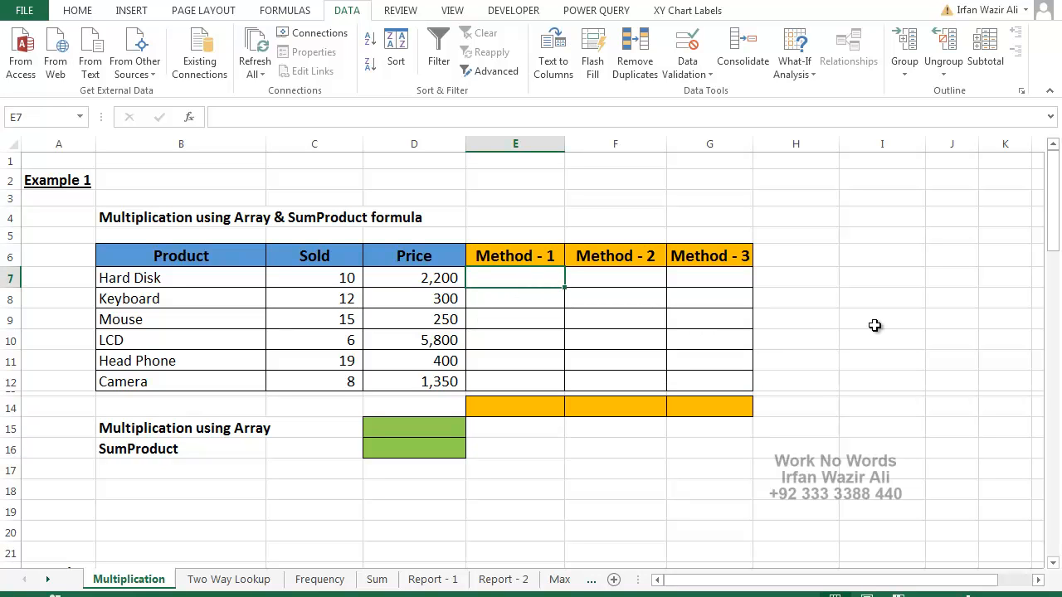
{"action": "type", "text": "="}
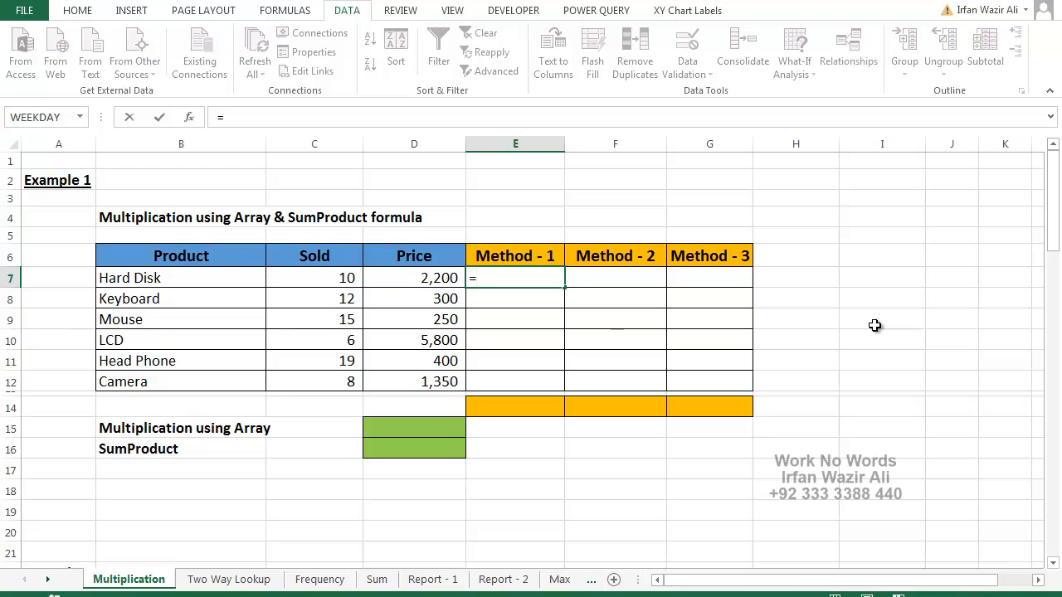
{"action": "key", "text": "Left"}
{"action": "key", "text": "Left"}
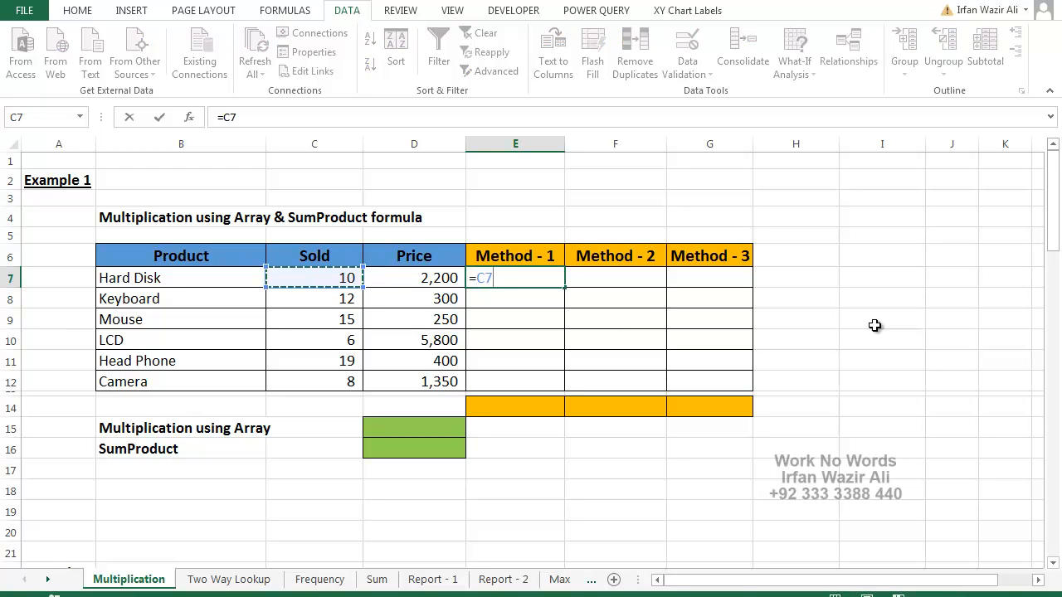
{"action": "type", "text": "*"}
{"action": "key", "text": "Left"}
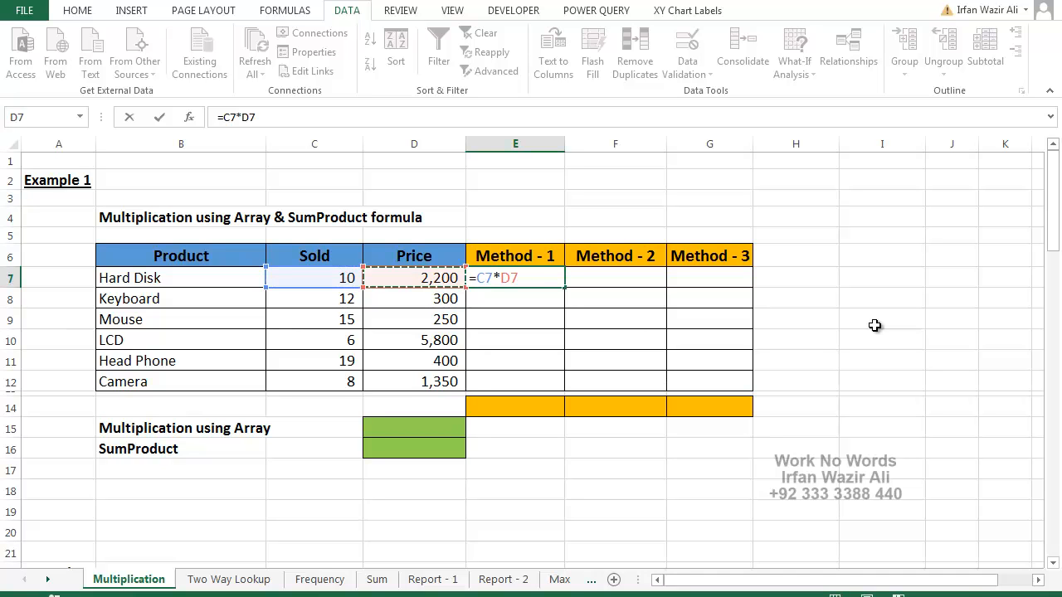
{"action": "key", "text": "Return"}
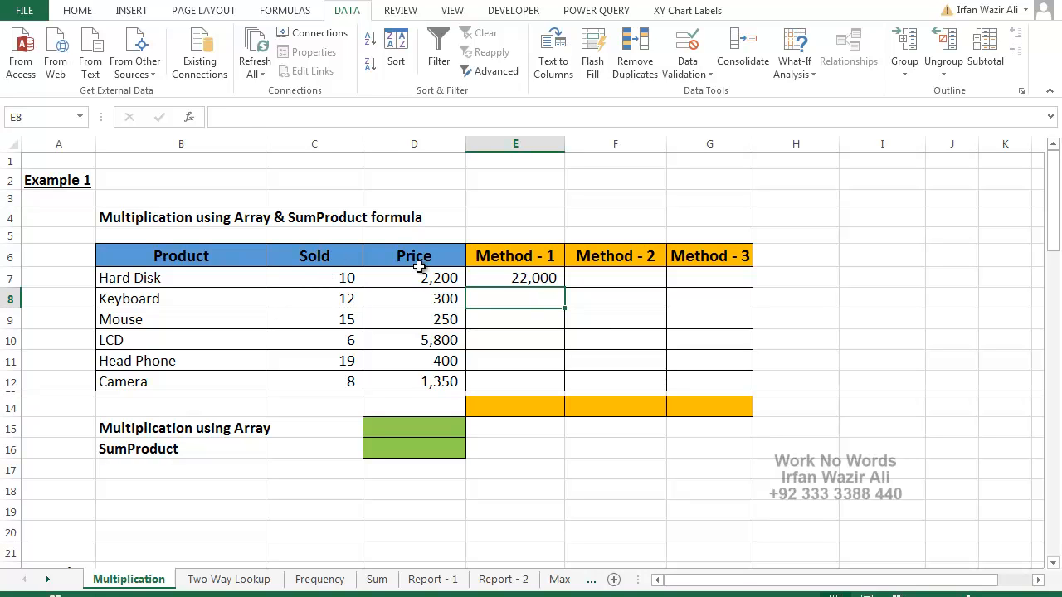
{"action": "left_click", "coordinate": [535, 279]}
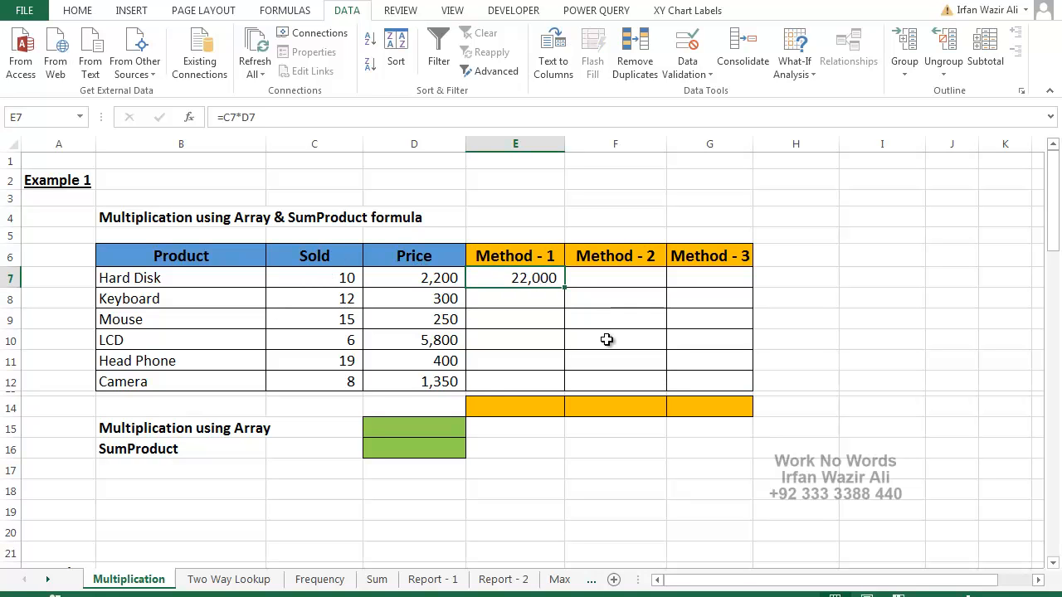
{"action": "double_click", "coordinate": [566, 288]}
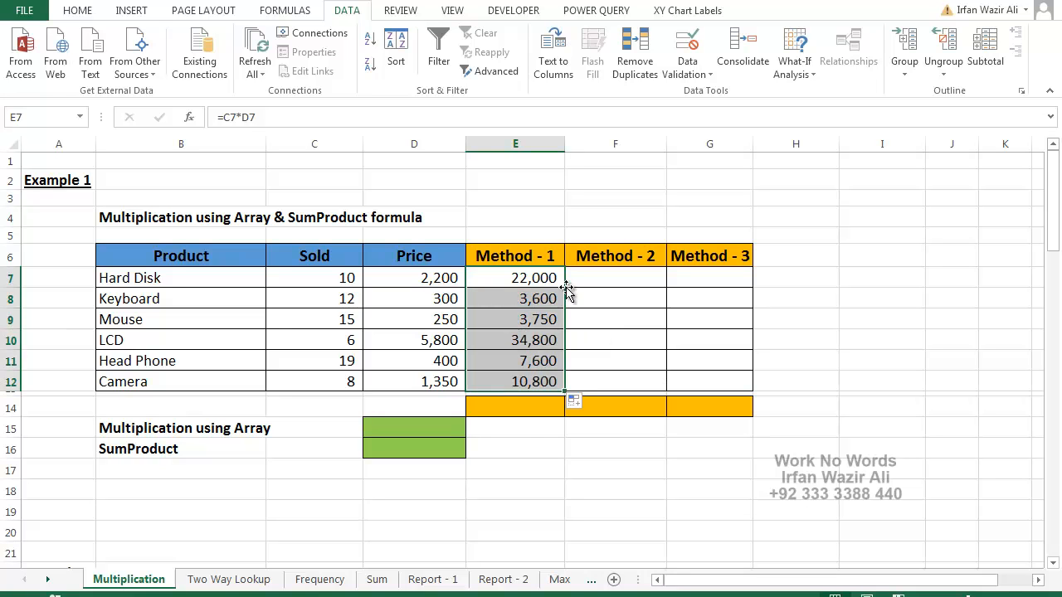
- Total the Method - 1 column in E14 with an AutoSum formula, =SUM(E7:E13)
{"action": "left_click", "coordinate": [527, 411]}
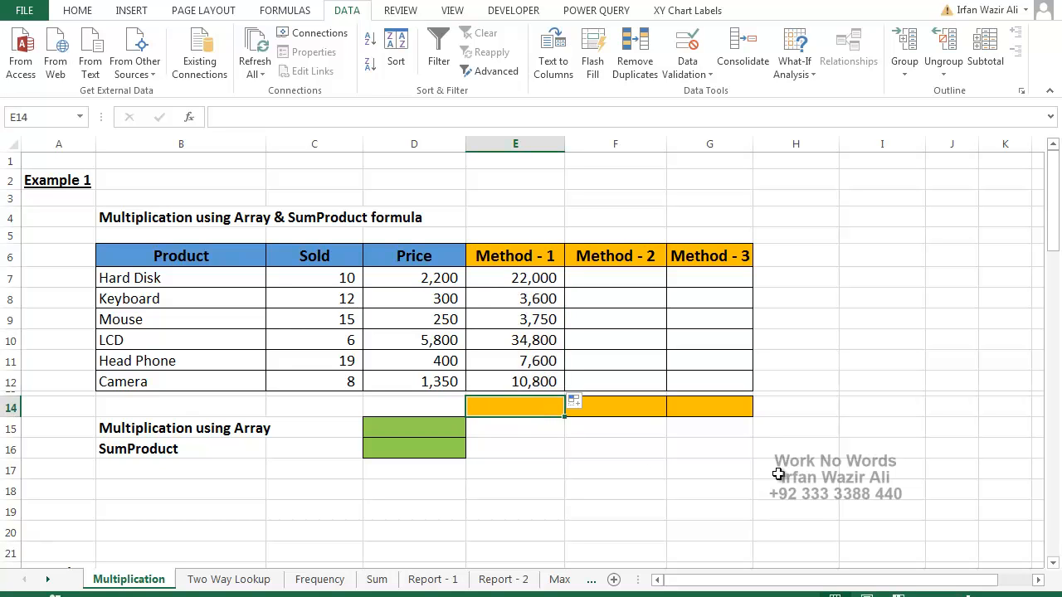
{"action": "key", "text": "alt+equal"}
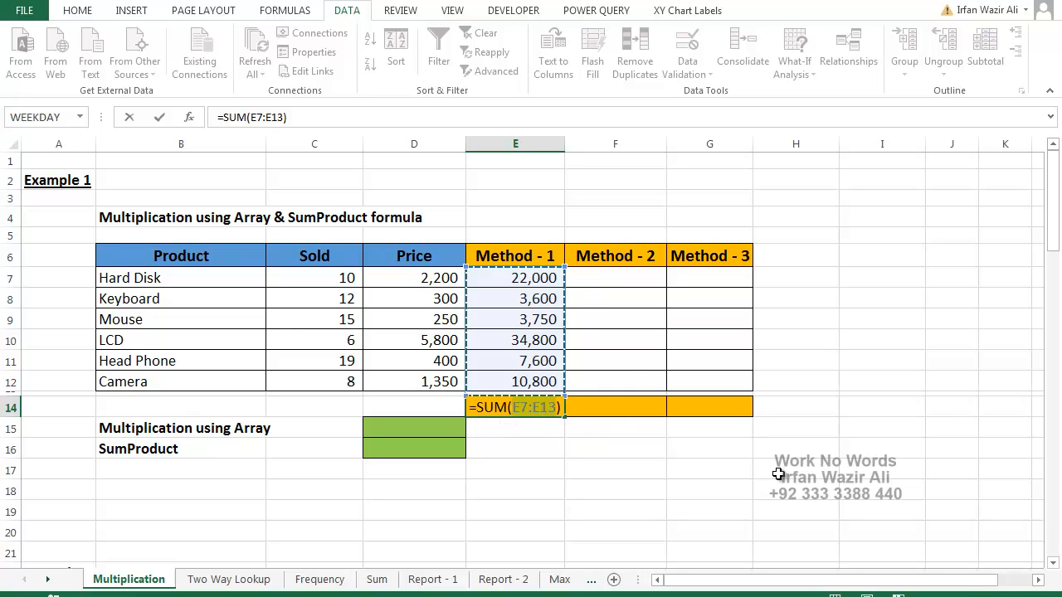
{"action": "key", "text": "Return"}
{"action": "key", "text": "Up"}
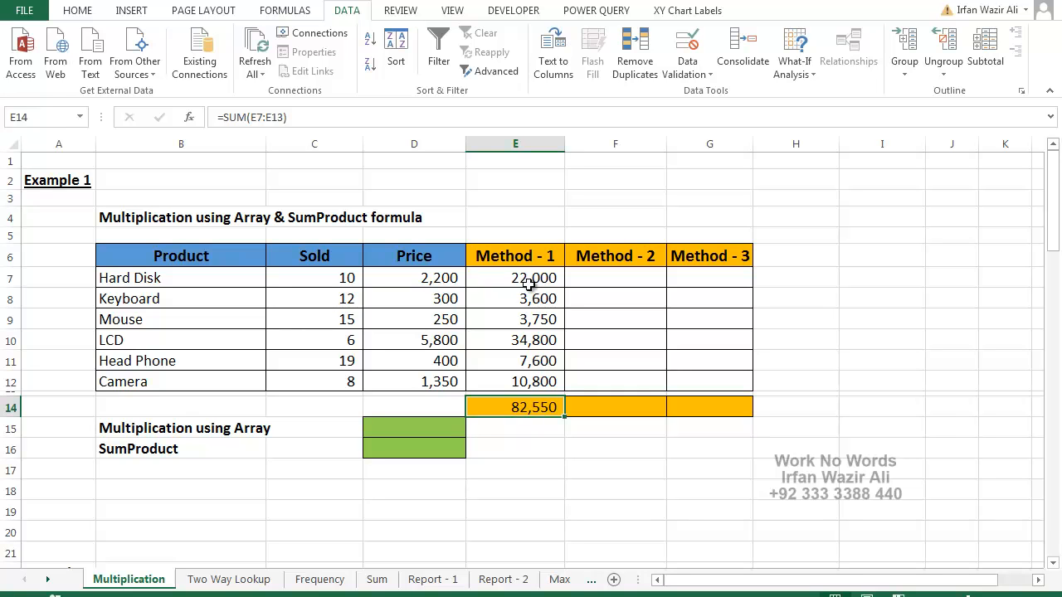
{"action": "left_click_drag", "start_coordinate": [530, 280], "coordinate": [541, 380]}
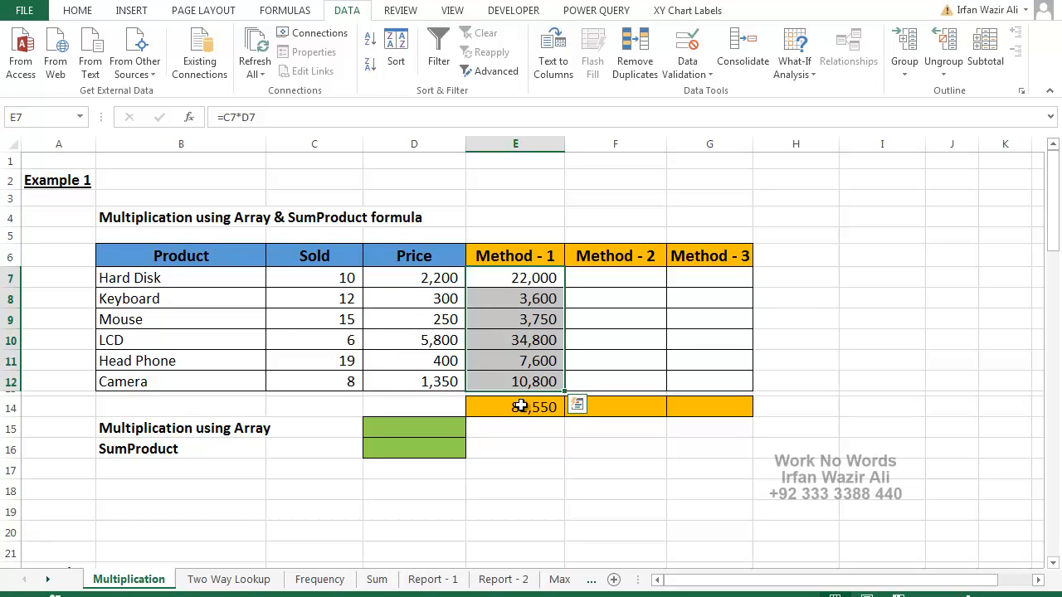
{"action": "left_click", "coordinate": [523, 406]}
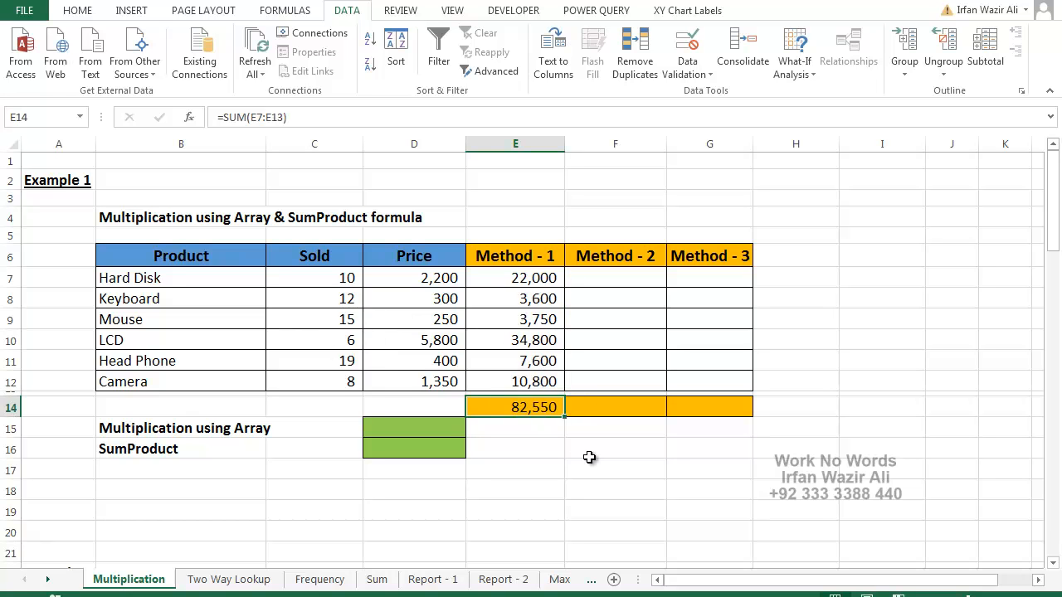
- Calculate Method - 2 with =PRODUCT(C7:D7) in F7 and fill the formula down to F12
{"action": "left_click", "coordinate": [609, 288]}
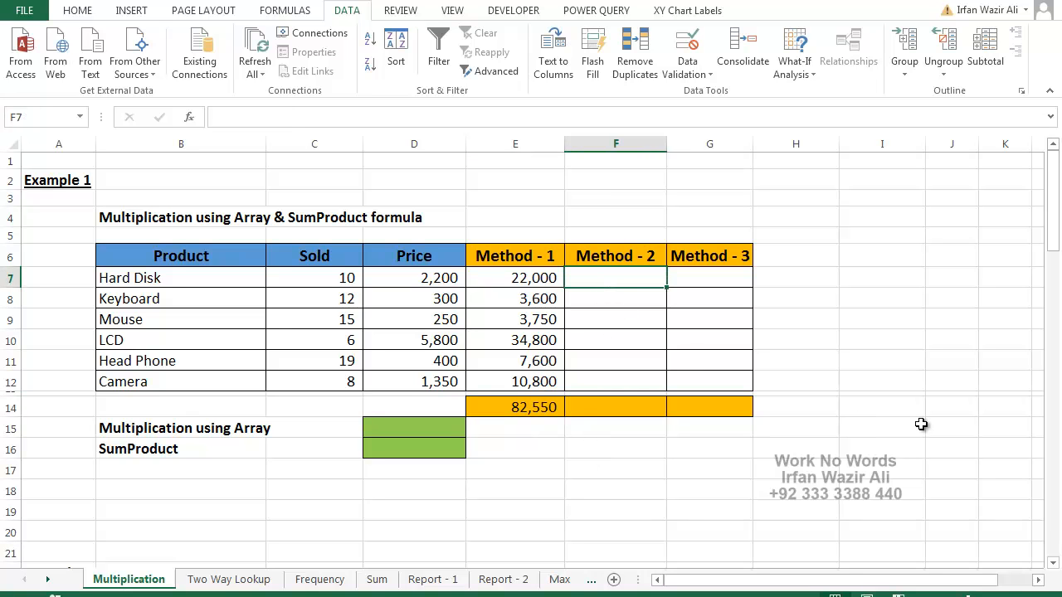
{"action": "type", "text": "="}
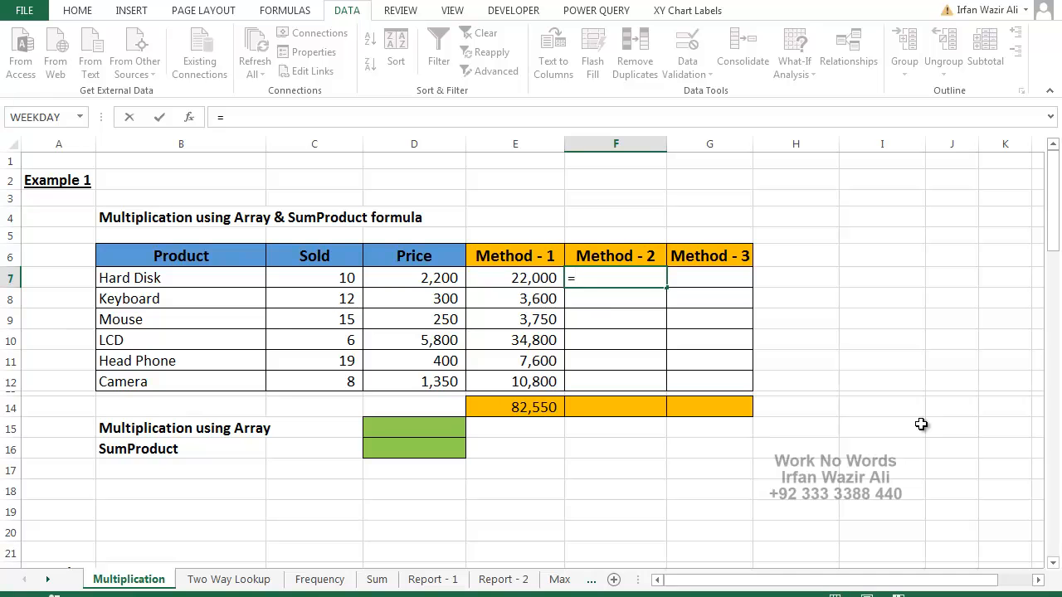
{"action": "type", "text": "prod"}
{"action": "key", "text": "Tab"}
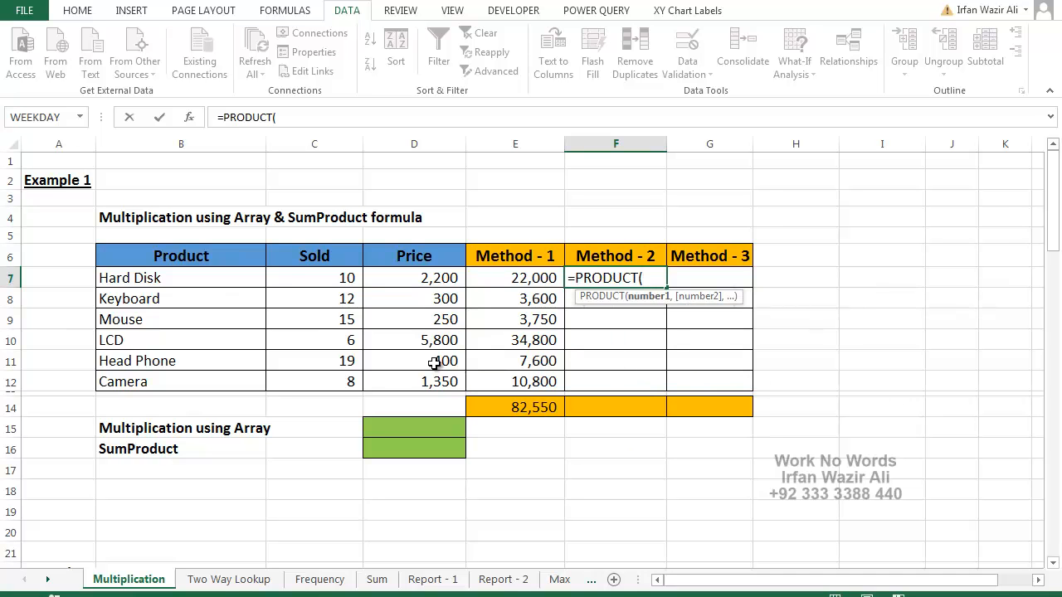
{"action": "left_click_drag", "start_coordinate": [328, 269], "coordinate": [412, 279]}
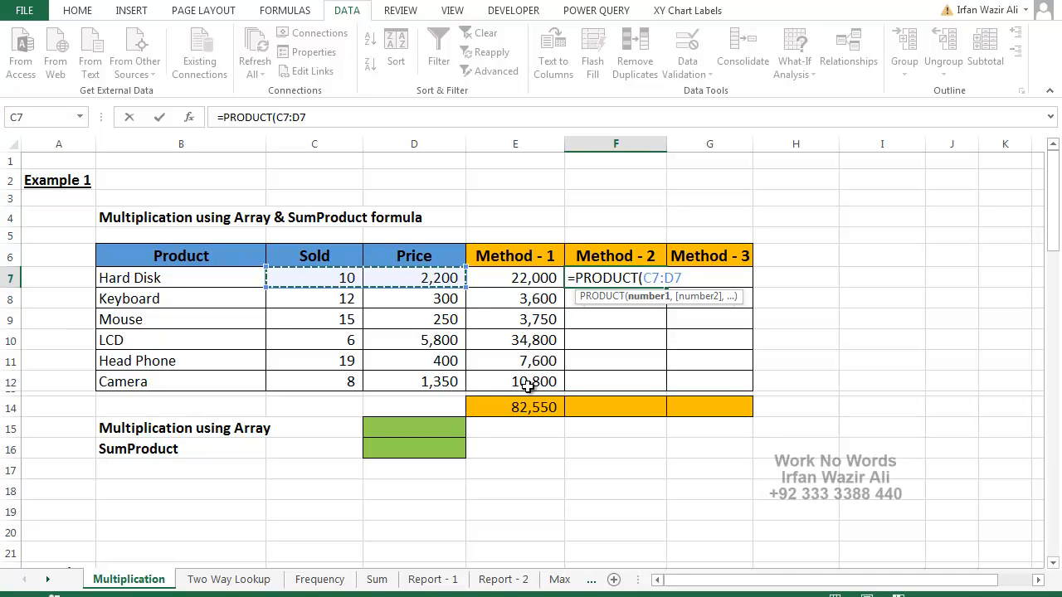
{"action": "key", "text": "ctrl+Return"}
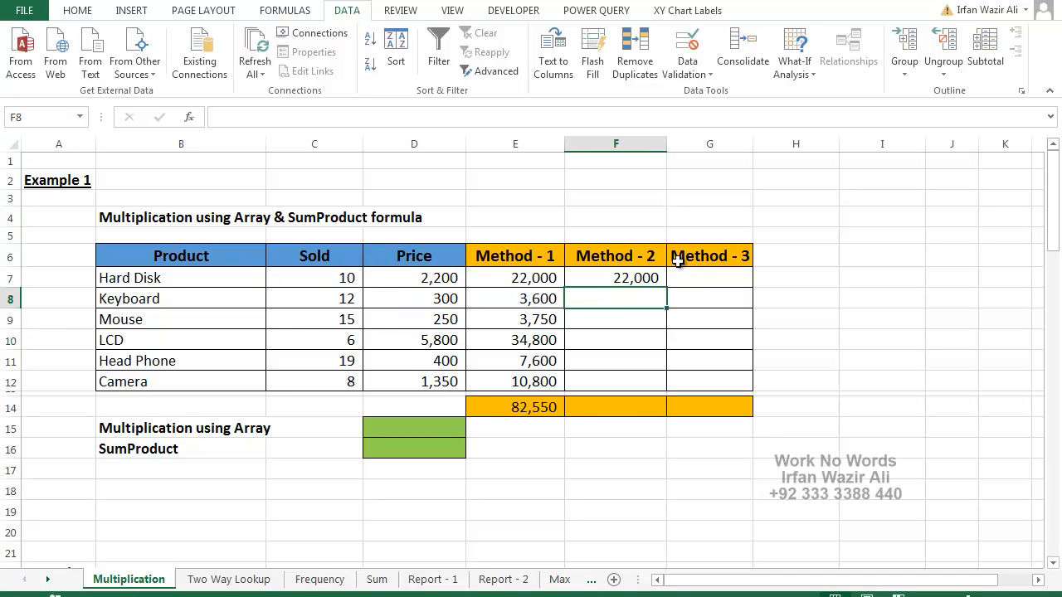
{"action": "double_click", "coordinate": [667, 288]}
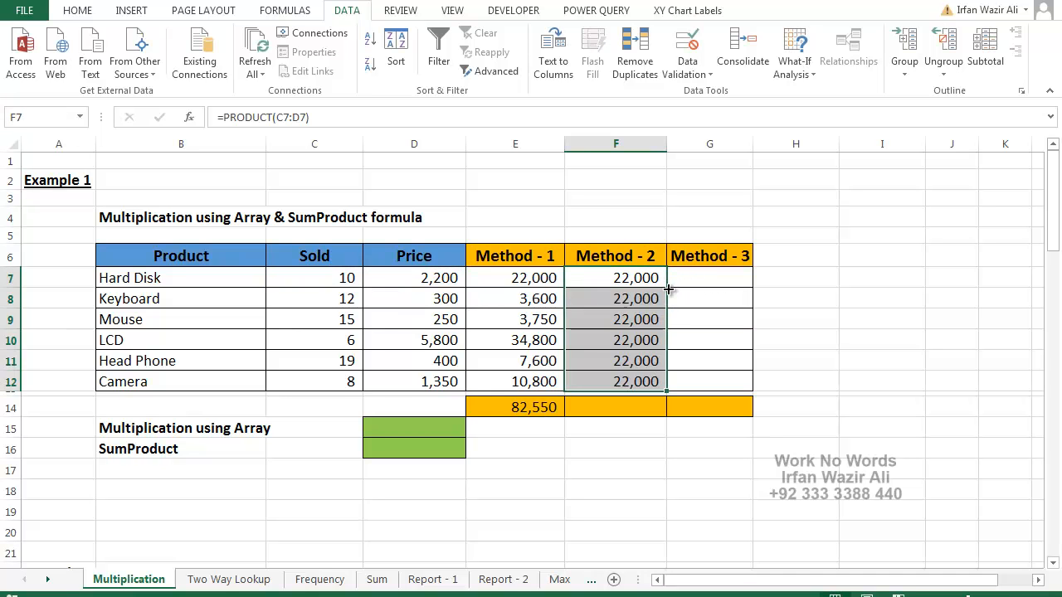
- Copy the total formula from E14 across to F14 and check that it sums F7:F13
{"action": "left_click", "coordinate": [539, 409]}
{"action": "left_click_drag", "start_coordinate": [562, 422], "coordinate": [638, 418]}
{"action": "left_click", "coordinate": [559, 411]}
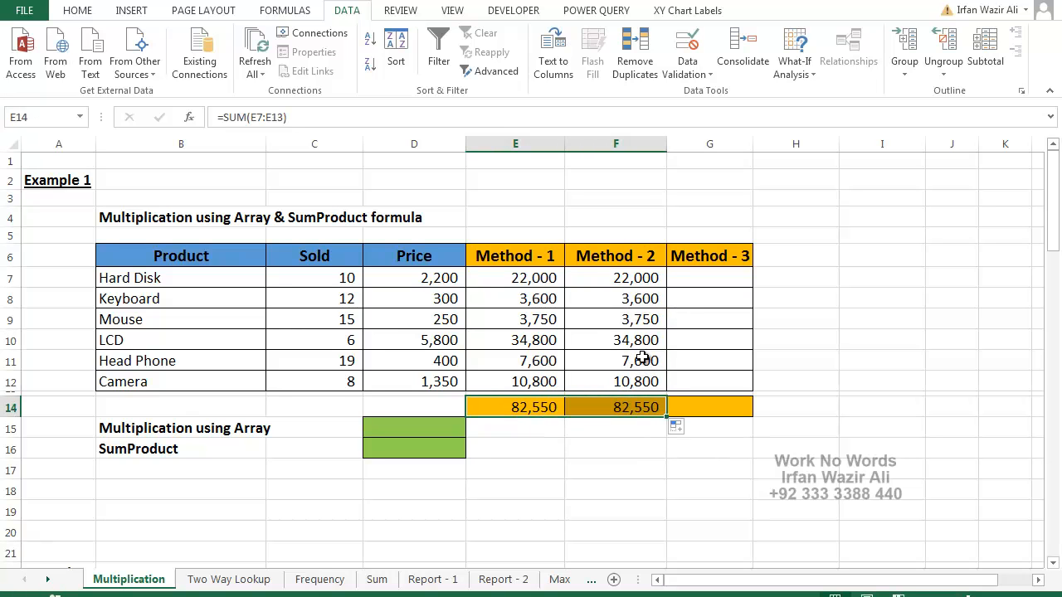
{"action": "left_click", "coordinate": [643, 380]}
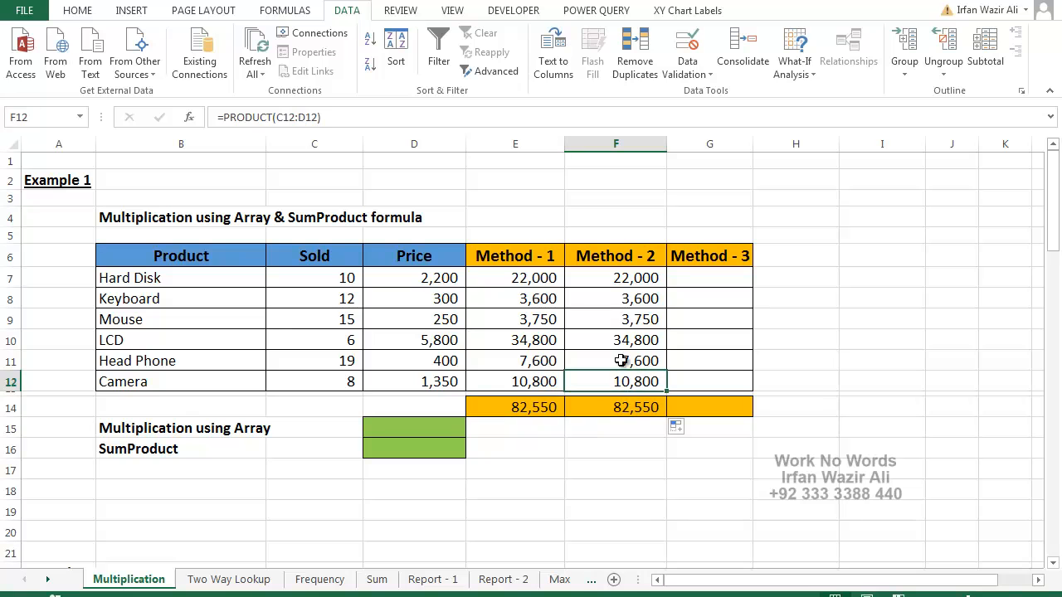
{"action": "left_click", "coordinate": [625, 406]}
{"action": "key", "text": "F2"}
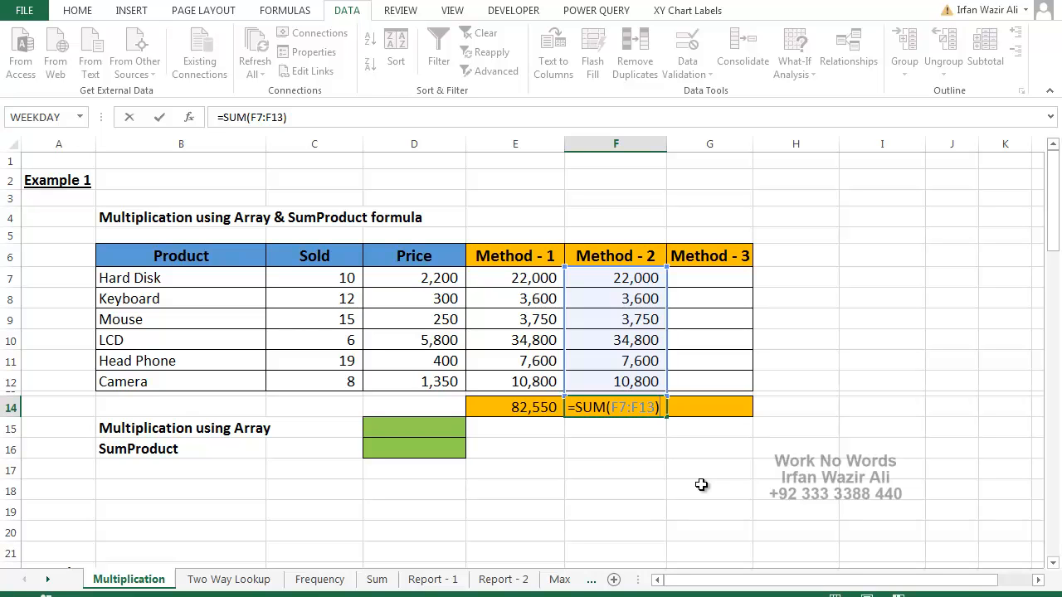
{"action": "key", "text": "ctrl+Return"}
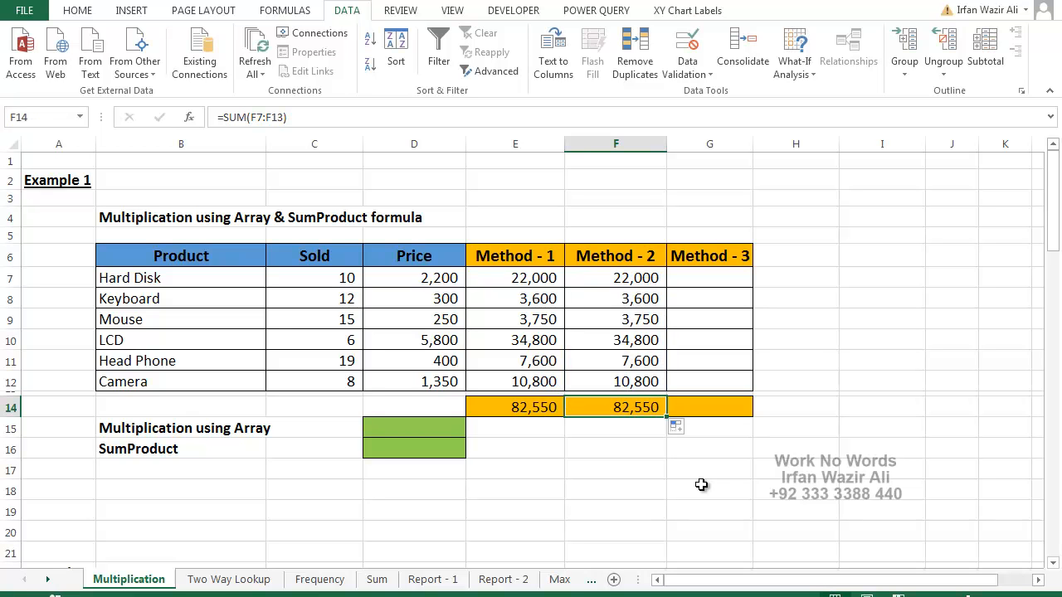
- Widen column G slightly and fill the Method - 3 cells G7:G12 in one go with =C7:C12*D7:D12
{"action": "left_click_drag", "start_coordinate": [752, 146], "coordinate": [762, 147]}
{"action": "left_click_drag", "start_coordinate": [742, 274], "coordinate": [742, 382]}
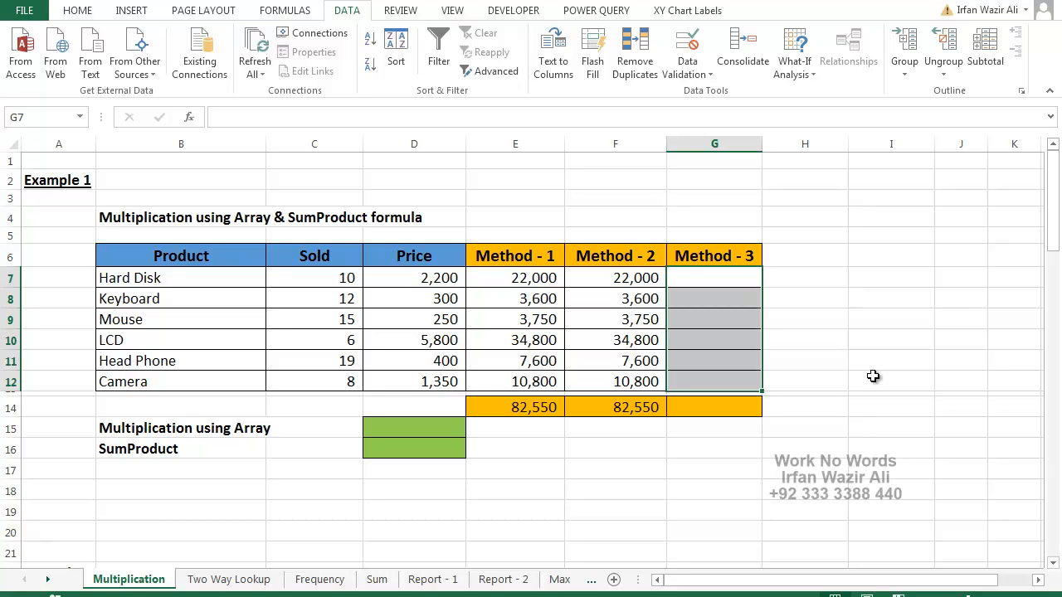
{"action": "type", "text": "="}
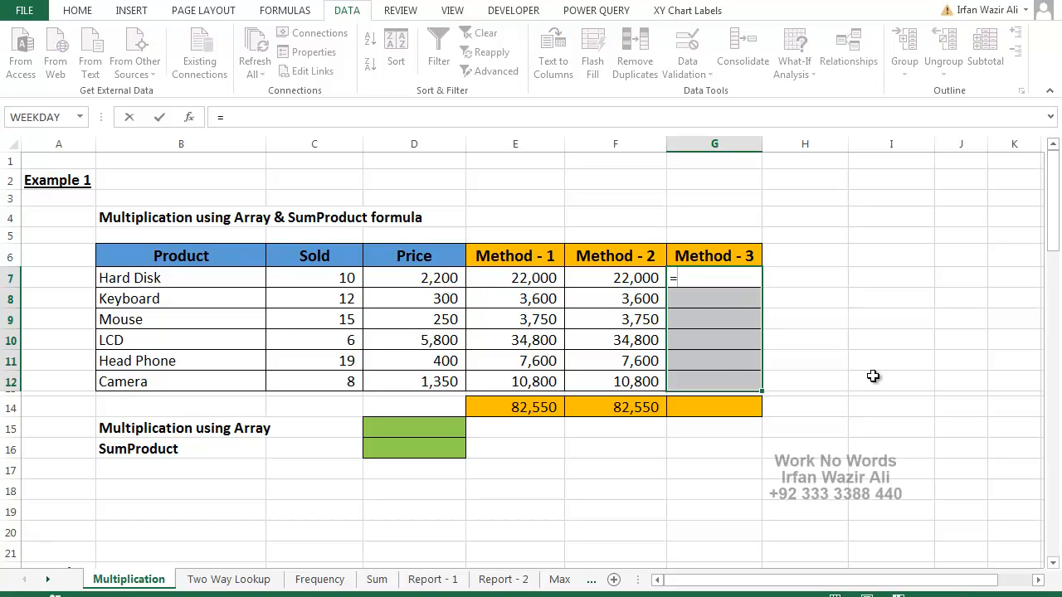
{"action": "left_click_drag", "start_coordinate": [329, 279], "coordinate": [341, 381]}
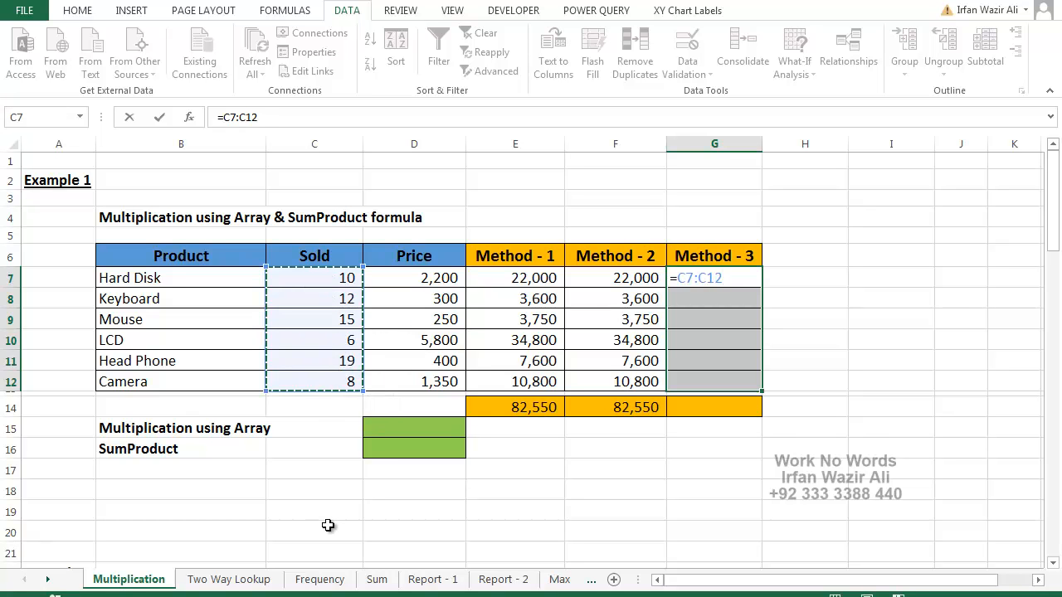
{"action": "type", "text": "*"}
{"action": "left_click_drag", "start_coordinate": [445, 287], "coordinate": [444, 379]}
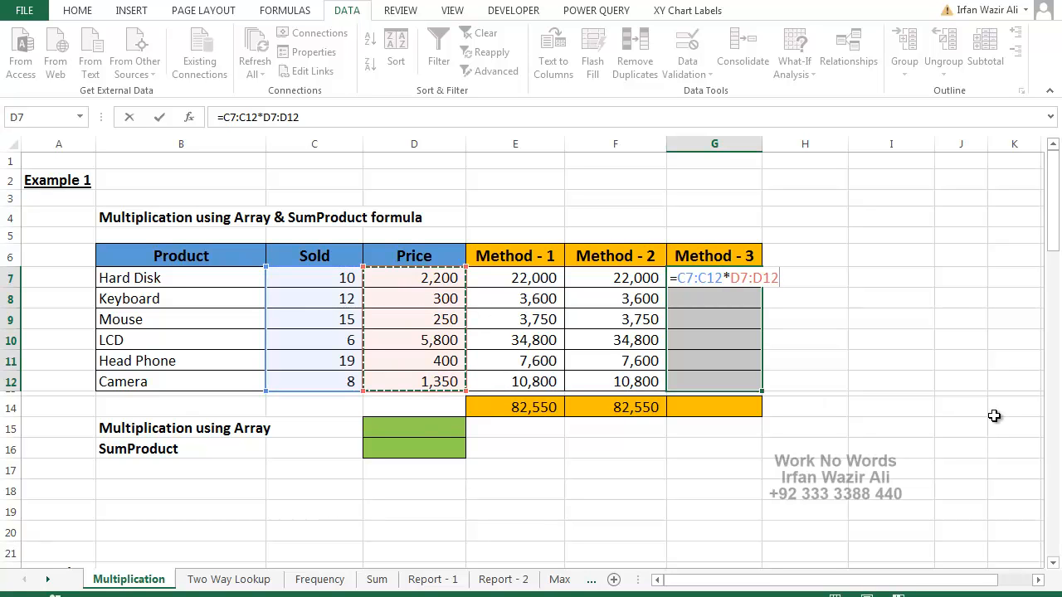
{"action": "key", "text": "ctrl+Return"}
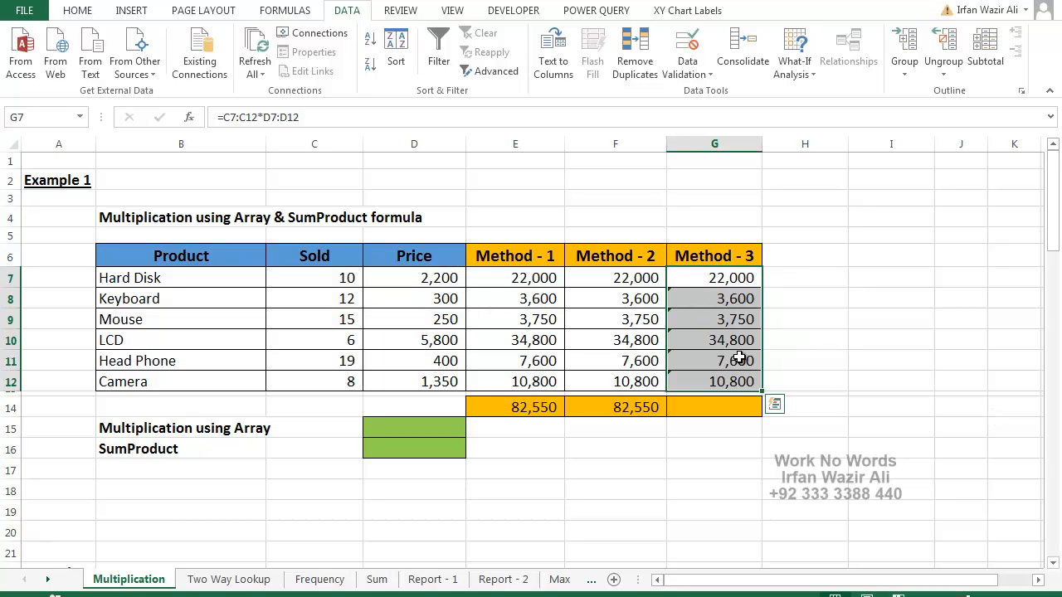
{"action": "left_click", "coordinate": [739, 414]}
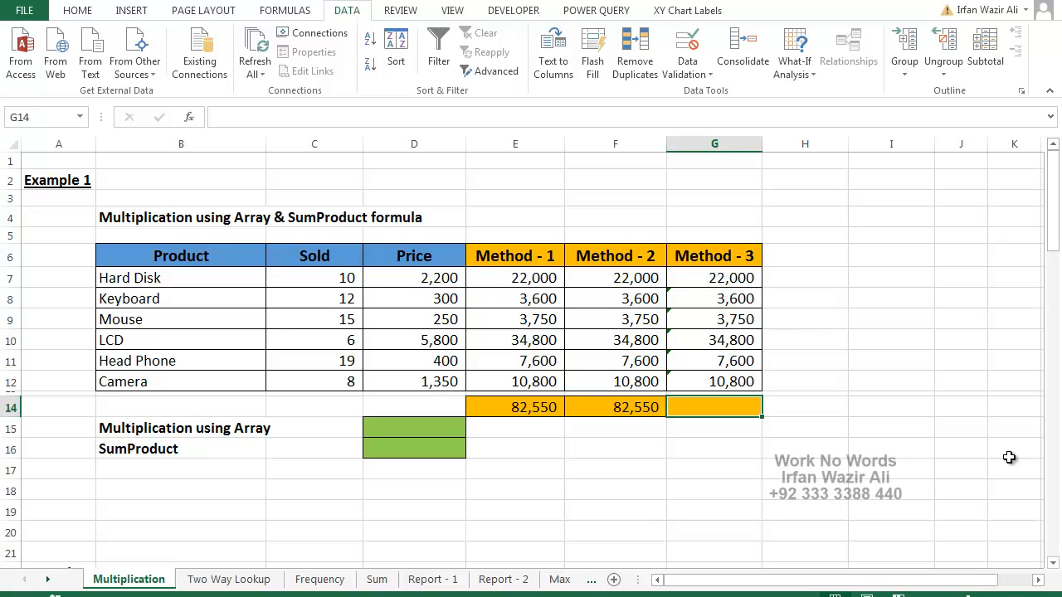
{"action": "key", "text": "alt"}
{"action": "key", "text": "Escape"}
{"action": "key", "text": "alt+equal"}
{"action": "key", "text": "Escape"}
- Total the Method - 3 column in G14 by applying AutoSum to the range G7:G14
{"action": "left_click_drag", "start_coordinate": [747, 278], "coordinate": [749, 407]}
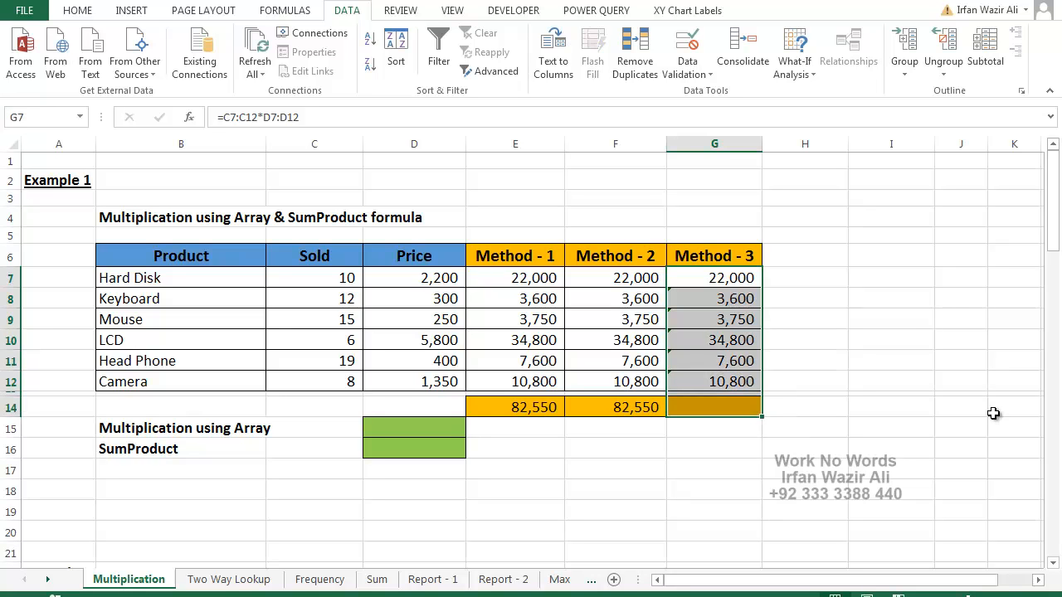
{"action": "key", "text": "alt+equal"}
{"action": "left_click", "coordinate": [718, 405]}
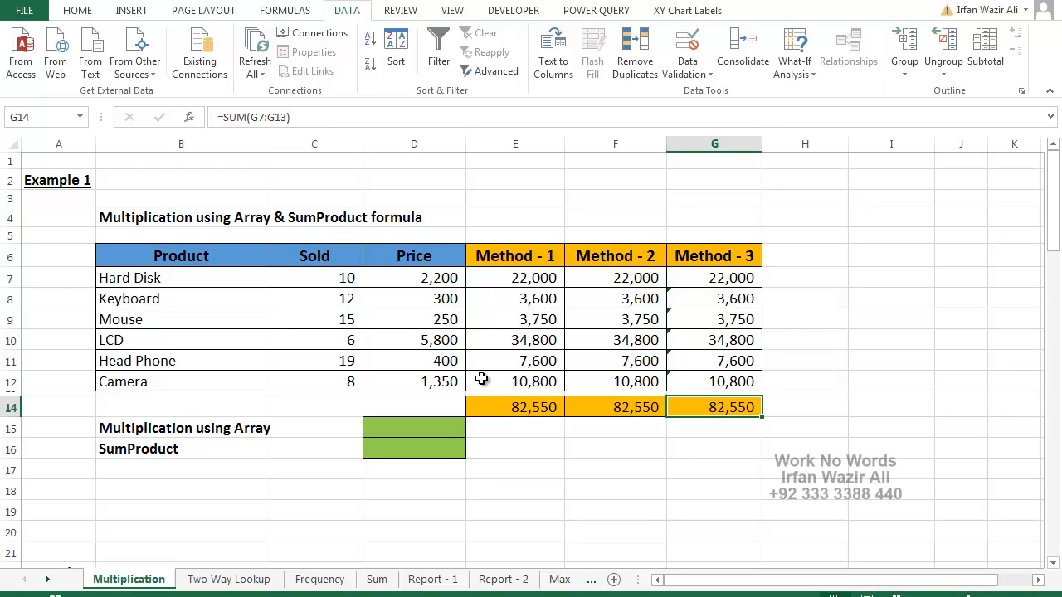
- Enter =SUM(C7:C12*D7:D12) in D15, beside Multiplication using Array, as an ordinary formula
{"action": "left_click", "coordinate": [446, 432]}
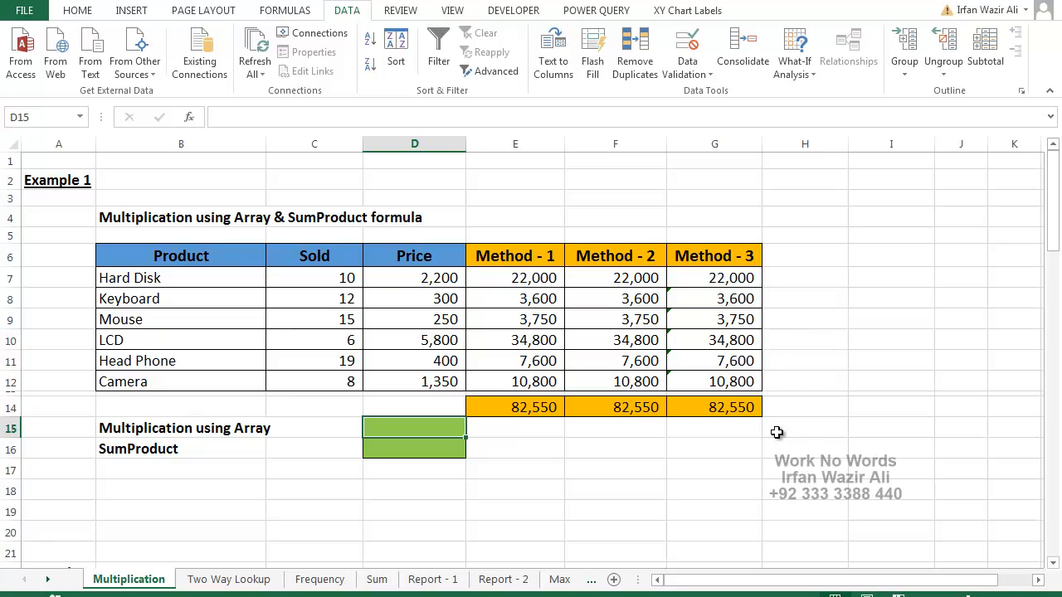
{"action": "left_click_drag", "start_coordinate": [534, 282], "coordinate": [761, 404]}
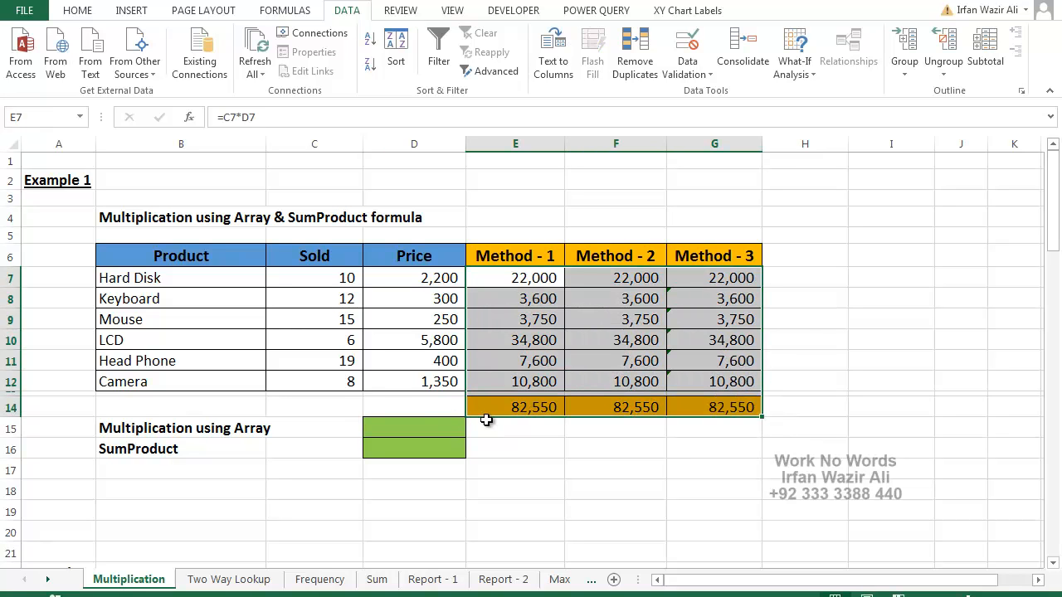
{"action": "left_click", "coordinate": [459, 427]}
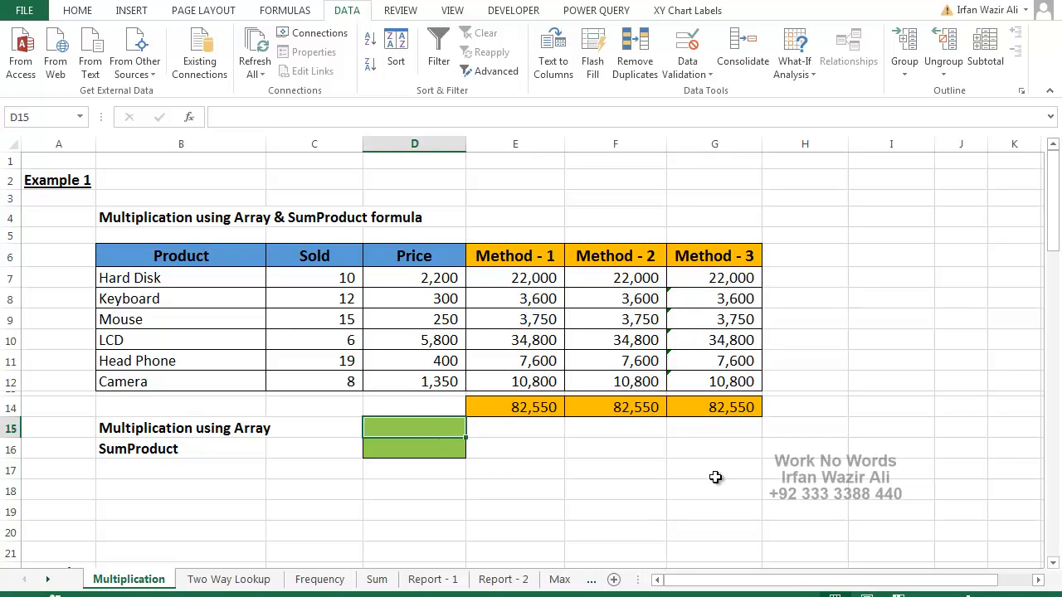
{"action": "type", "text": "=sum"}
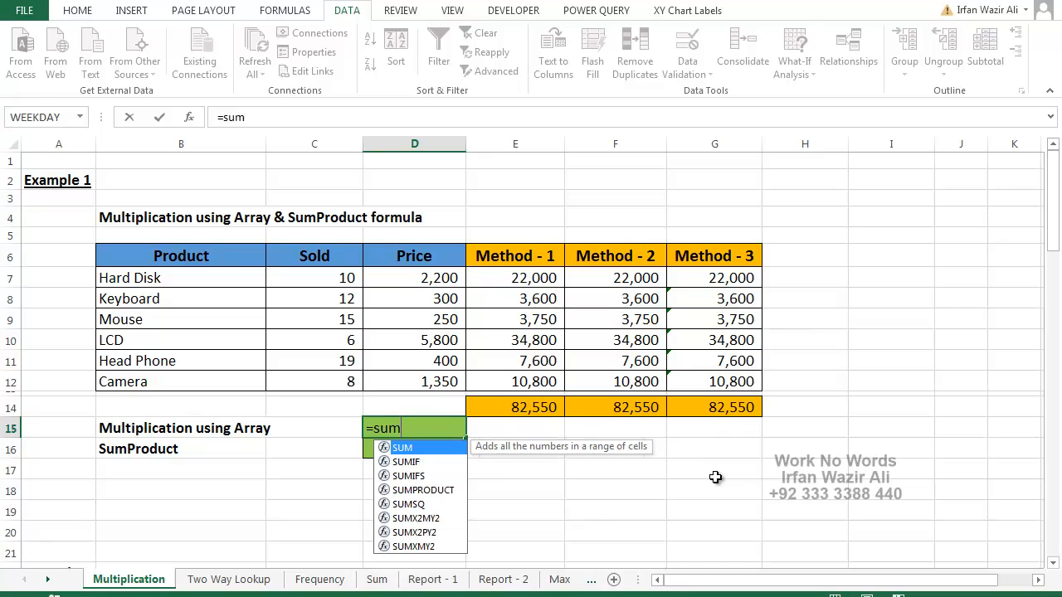
{"action": "type", "text": "("}
{"action": "left_click_drag", "start_coordinate": [324, 275], "coordinate": [332, 379]}
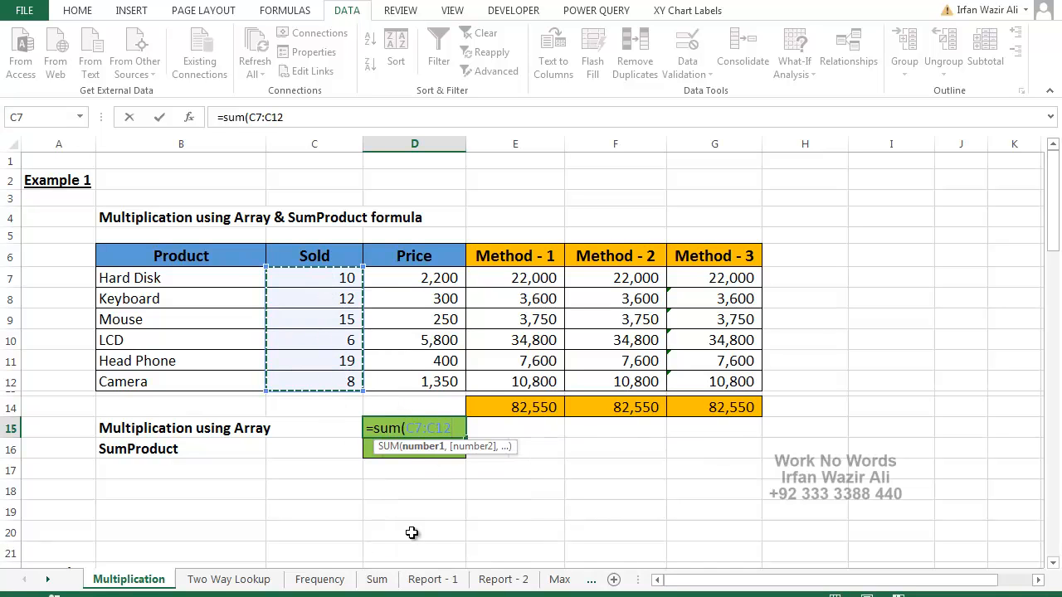
{"action": "type", "text": "*"}
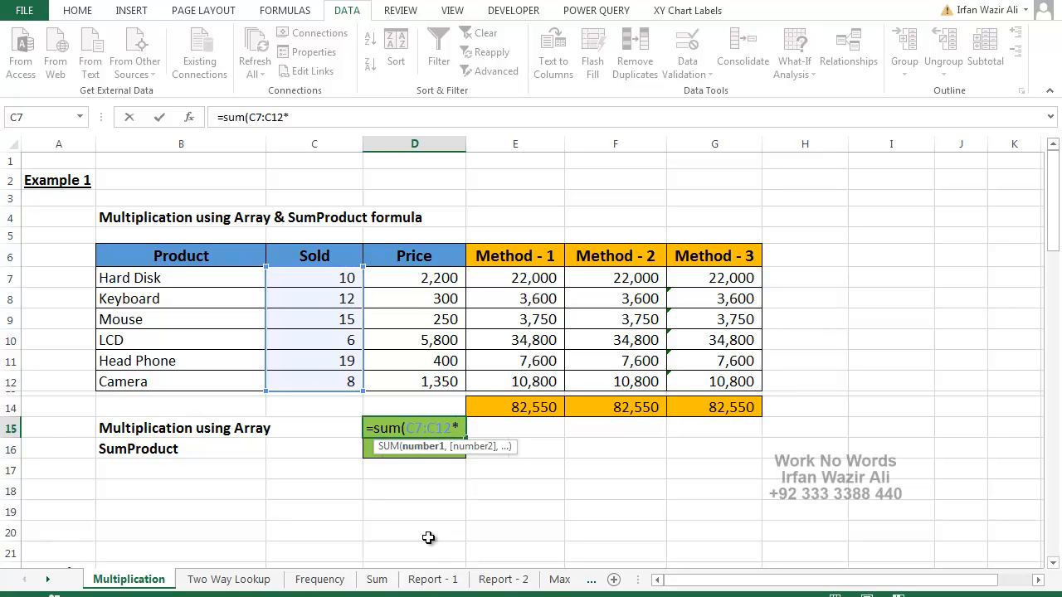
{"action": "left_click_drag", "start_coordinate": [441, 282], "coordinate": [441, 387]}
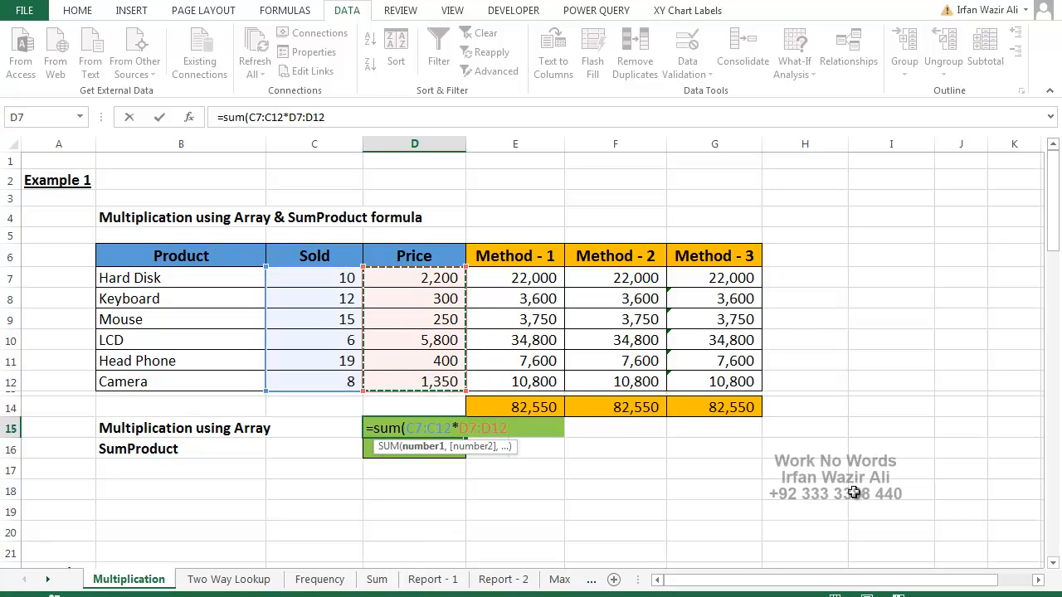
{"action": "type", "text": ")"}
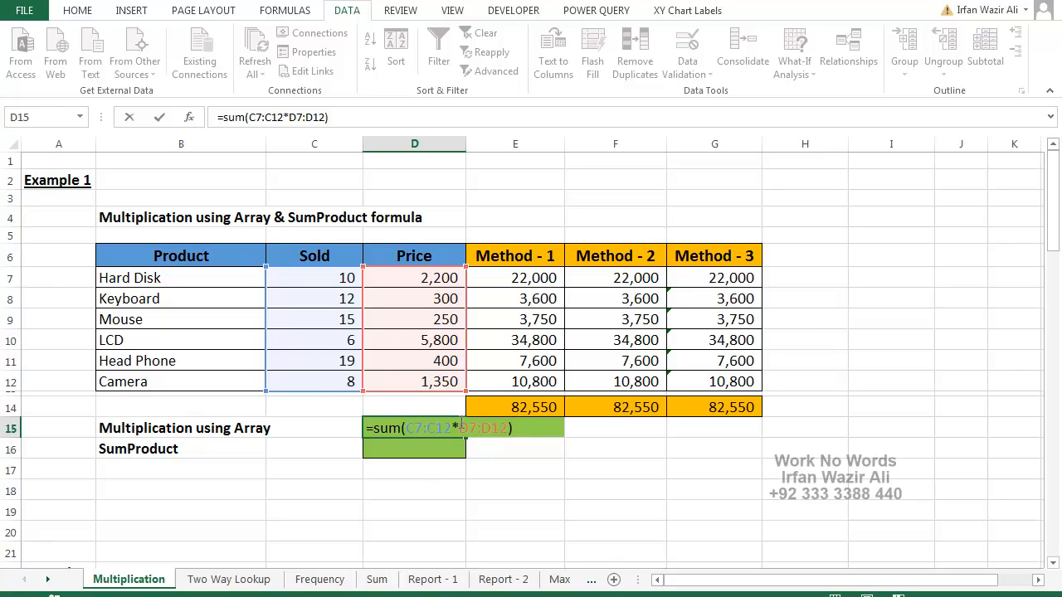
{"action": "key", "text": "Return"}
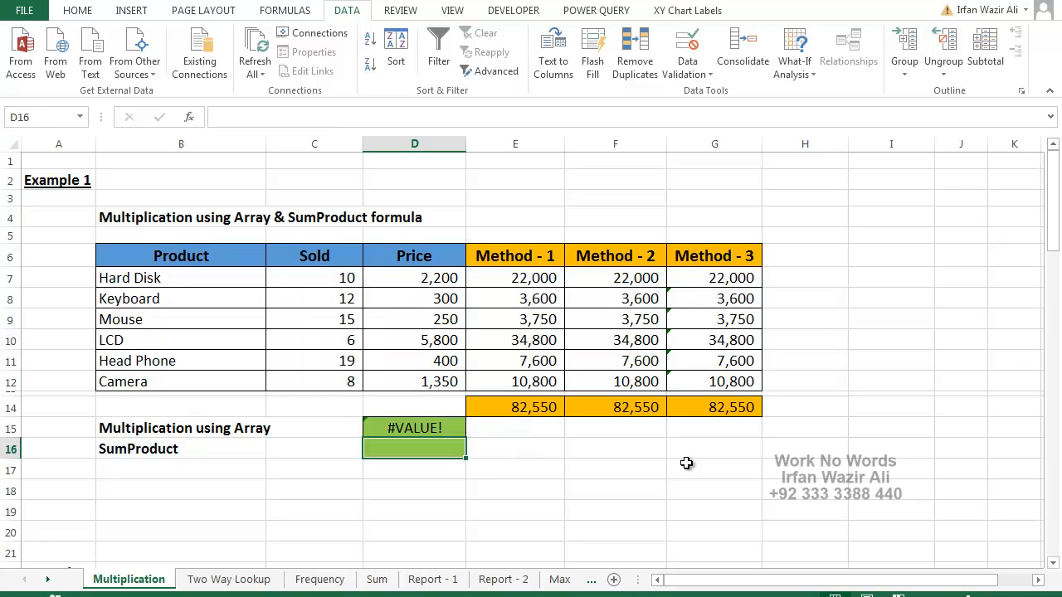
- Re-enter the SUM formula in D15 as an array formula
{"action": "double_click", "coordinate": [462, 428]}
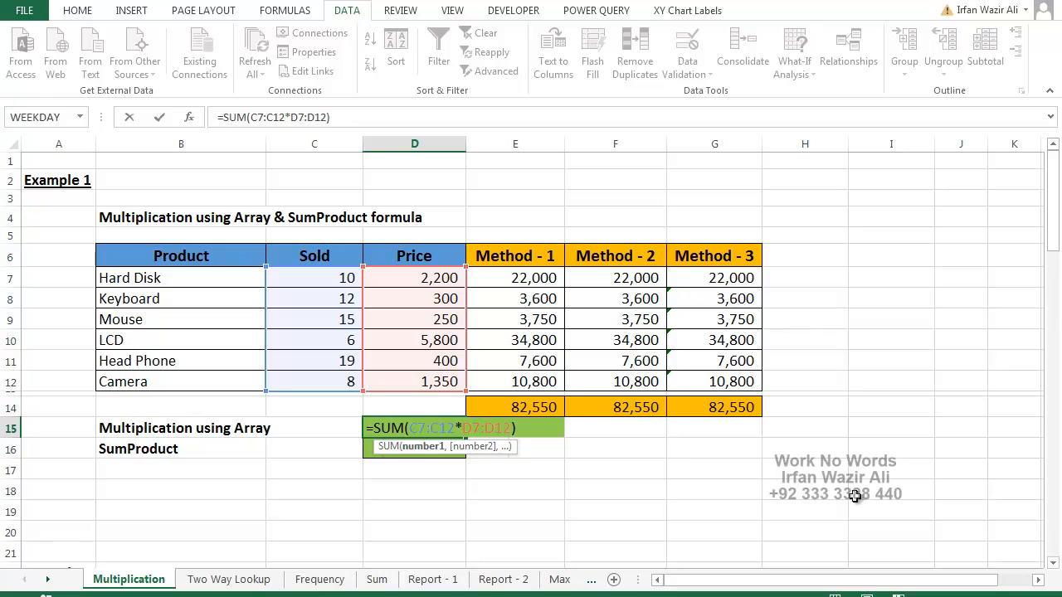
{"action": "key", "text": "End"}
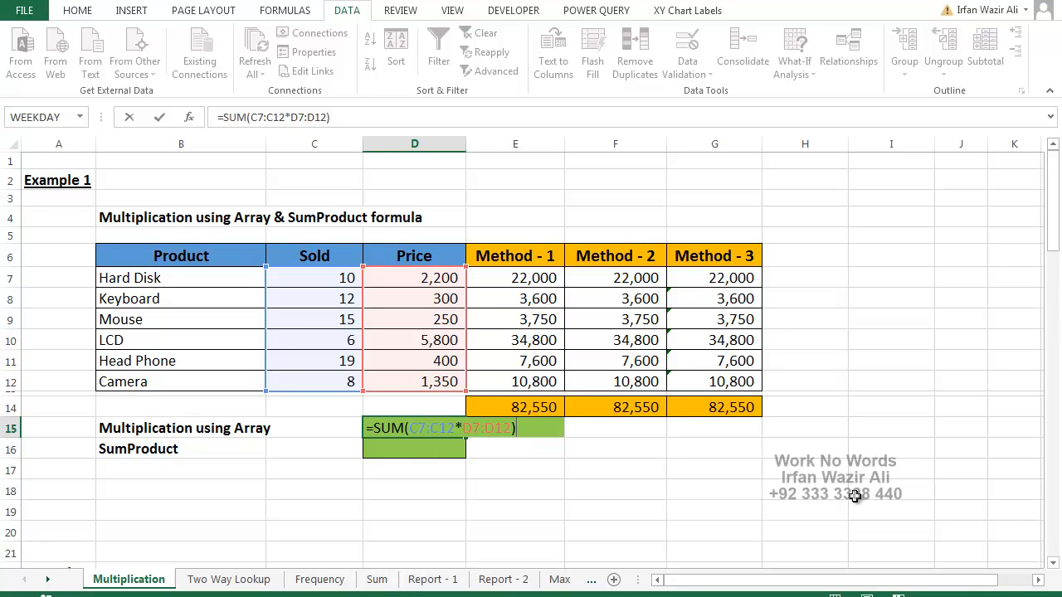
{"action": "key", "text": "ctrl+shift+Return"}
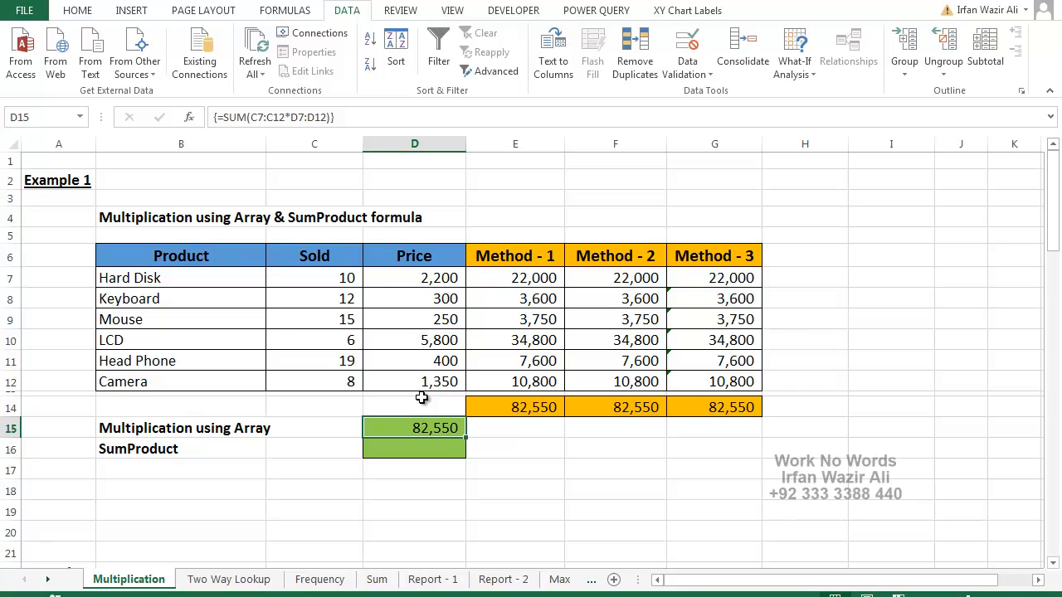
- Calculate the SumProduct total in D16 with =SUMPRODUCT(C7:C12,D7:D12) and review the formula
{"action": "left_click", "coordinate": [432, 450]}
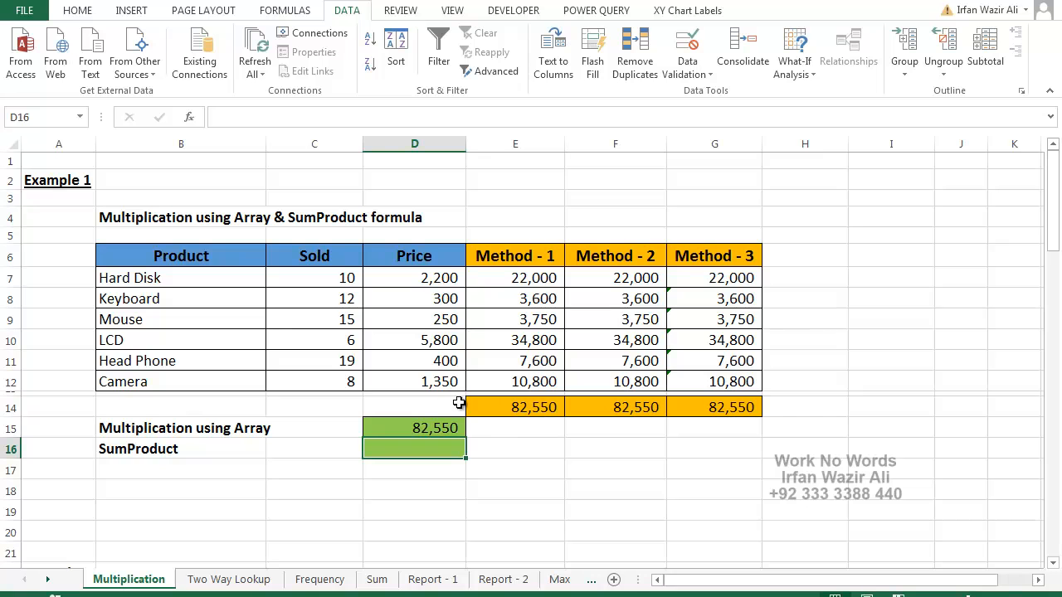
{"action": "type", "text": "="}
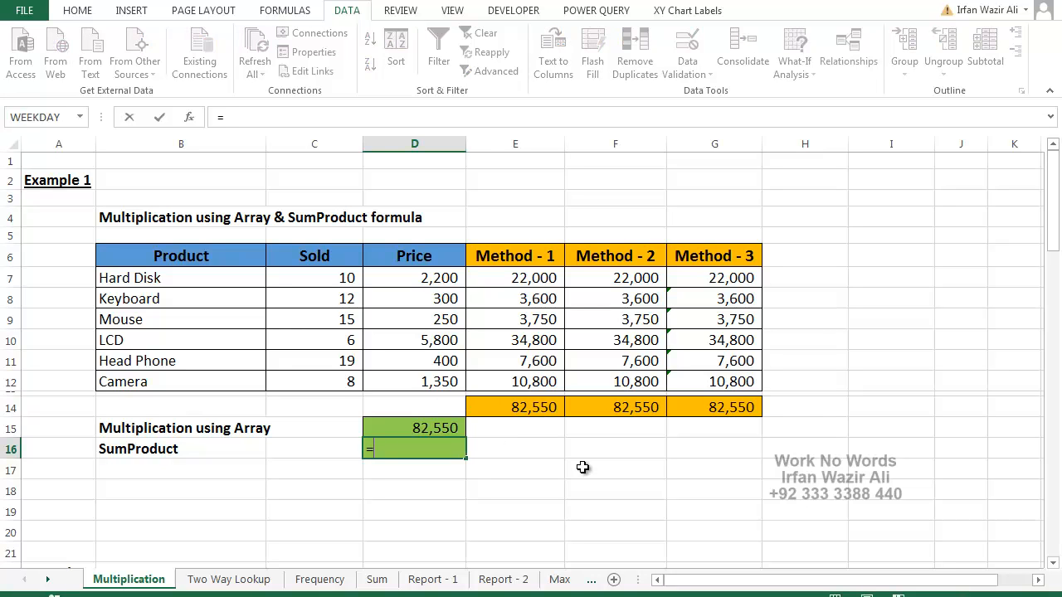
{"action": "type", "text": "sumpro"}
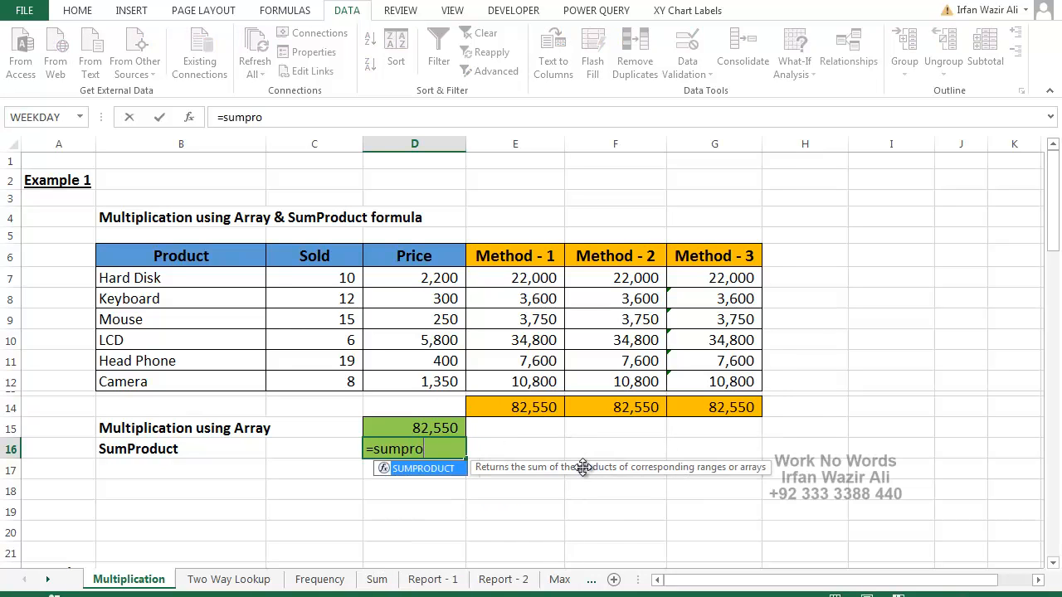
{"action": "key", "text": "Tab"}
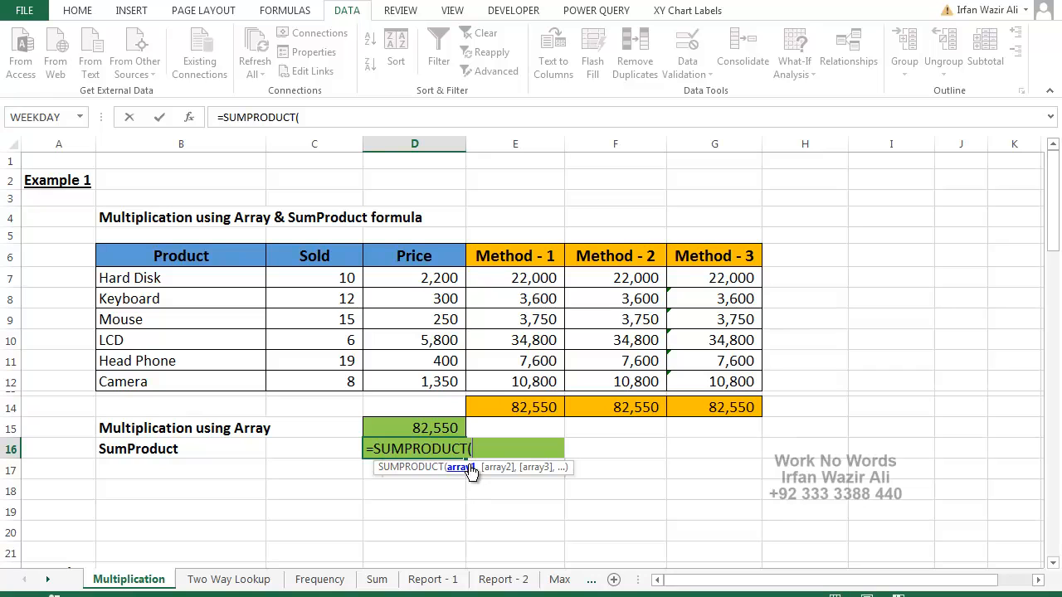
{"action": "left_click_drag", "start_coordinate": [329, 282], "coordinate": [332, 382]}
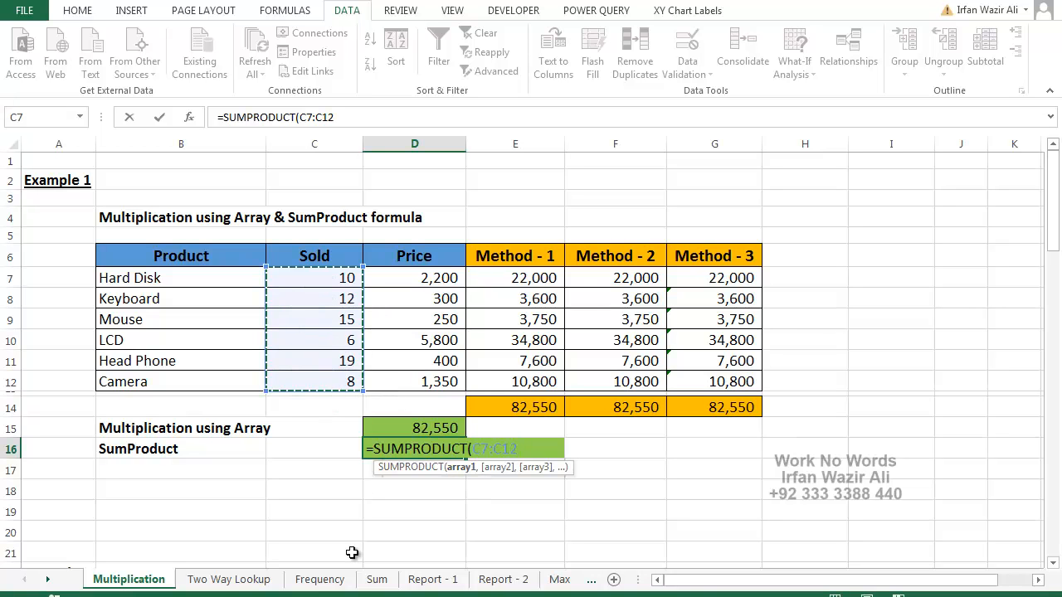
{"action": "type", "text": ","}
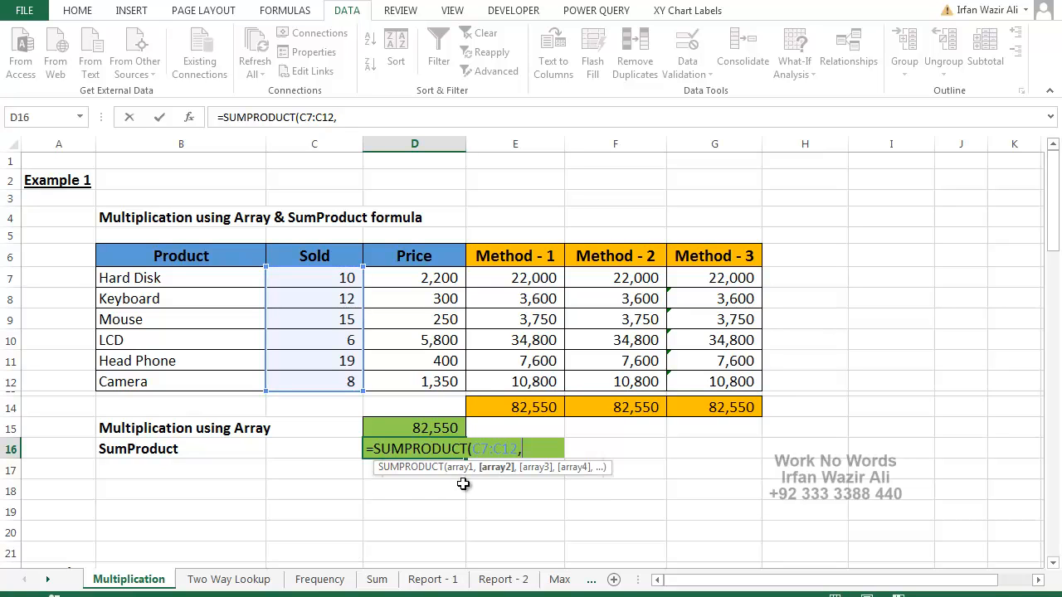
{"action": "left_click_drag", "start_coordinate": [419, 279], "coordinate": [426, 382]}
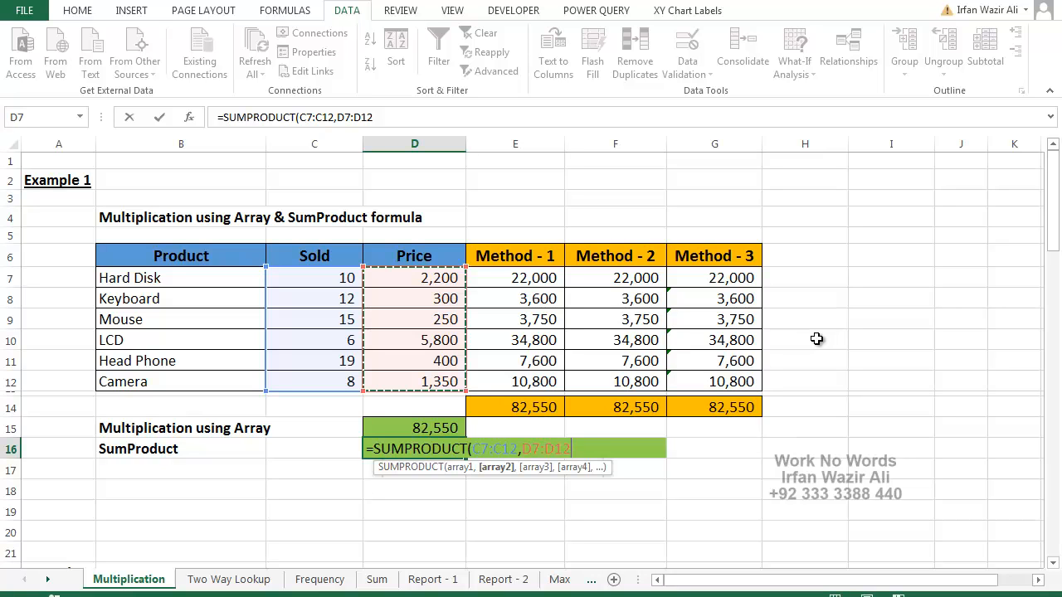
{"action": "key", "text": "Return"}
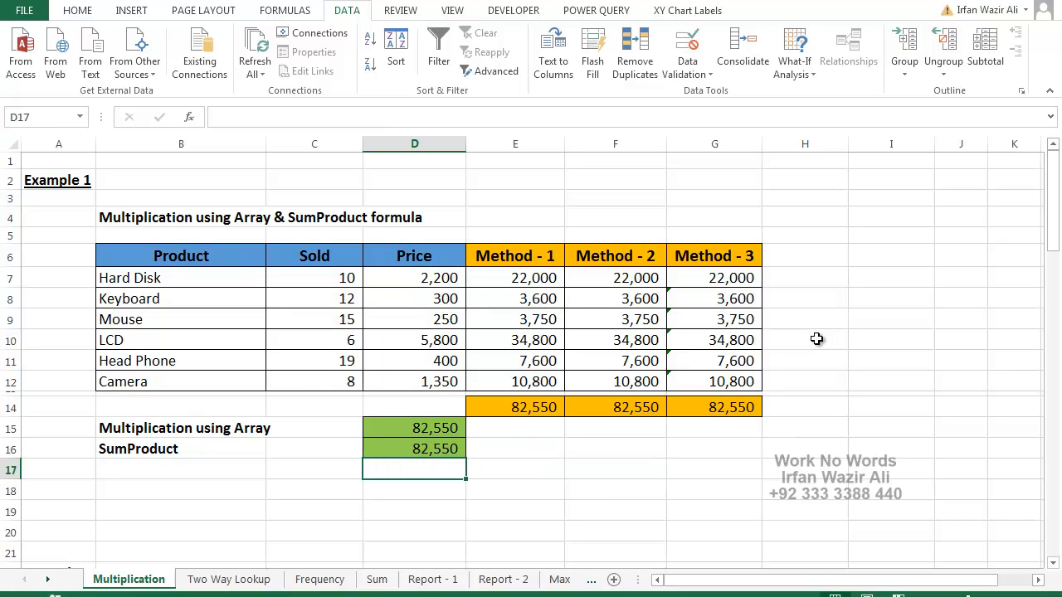
{"action": "left_click", "coordinate": [445, 449]}
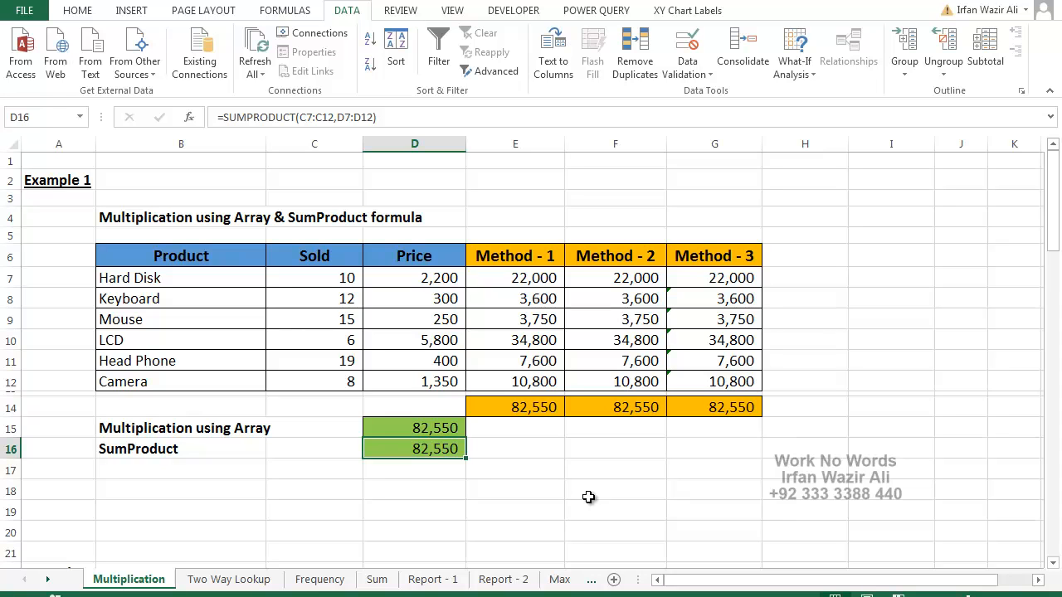
- Compare entry modes for the D15 formula by confirming it as an array formula and as an ordinary formula
{"action": "key", "text": "Up"}
{"action": "key", "text": "F2"}
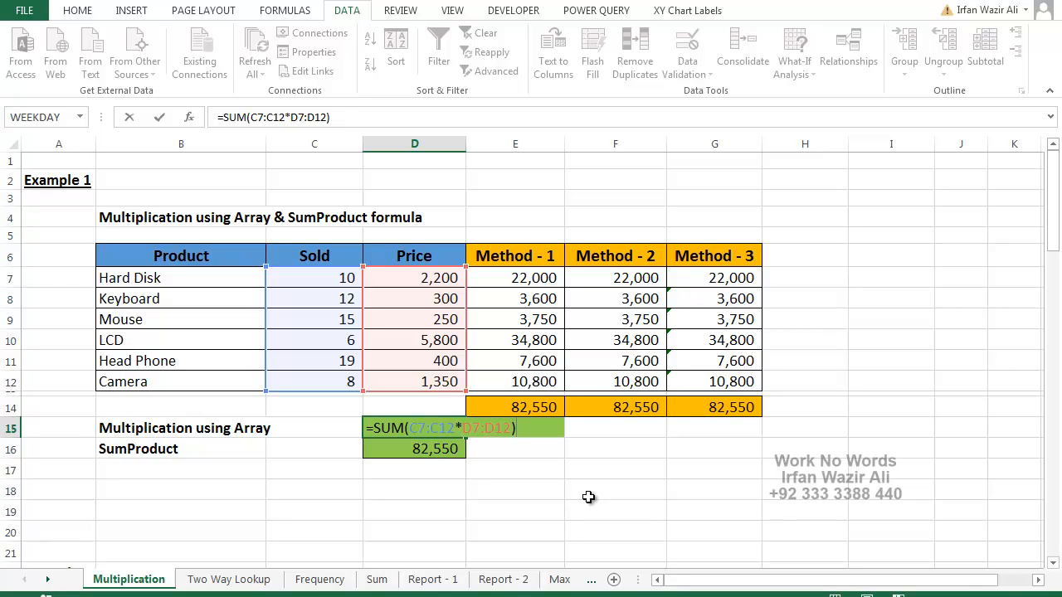
{"action": "key", "text": "ctrl+shift+Return"}
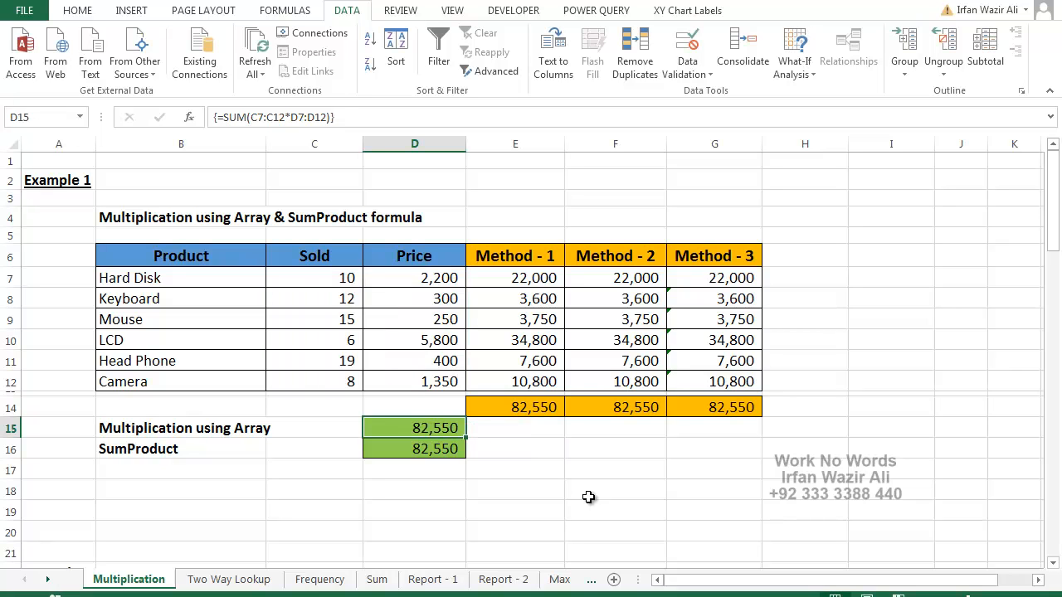
{"action": "key", "text": "F2"}
{"action": "key", "text": "Escape"}
{"action": "key", "text": "F2"}
{"action": "key", "text": "Return"}
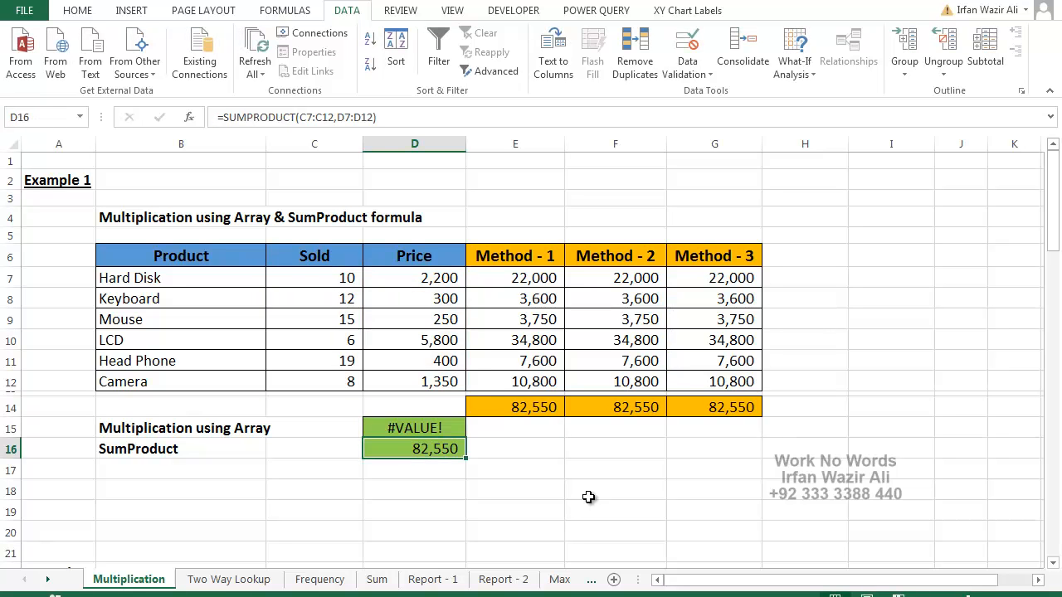
- Restore the D15 formula as the array formula {=SUM(C7:C12*D7:D12)}
{"action": "key", "text": "Up"}
{"action": "key", "text": "F2"}
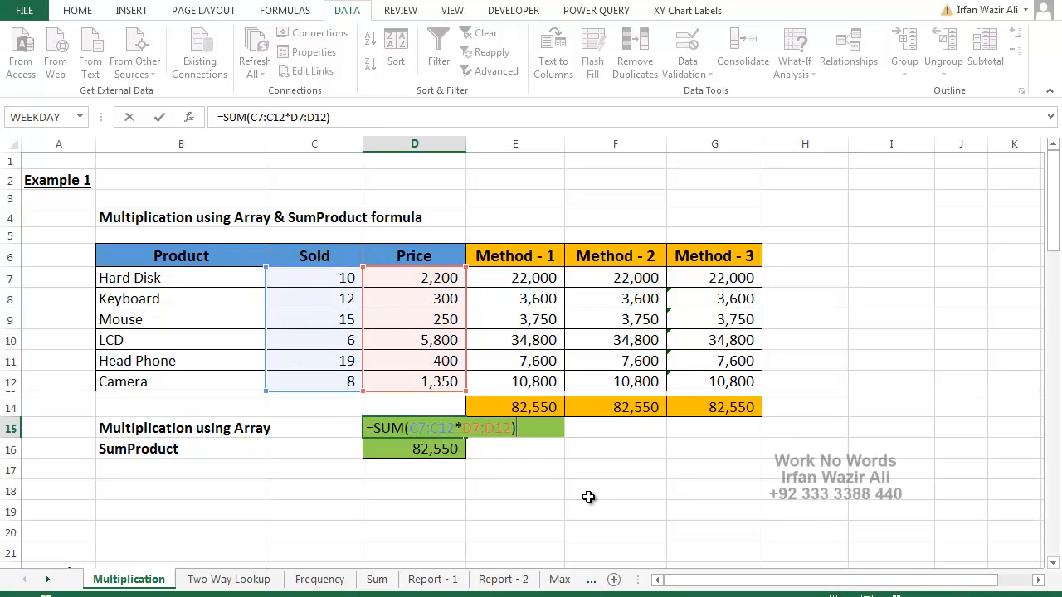
{"action": "key", "text": "ctrl+shift+Return"}
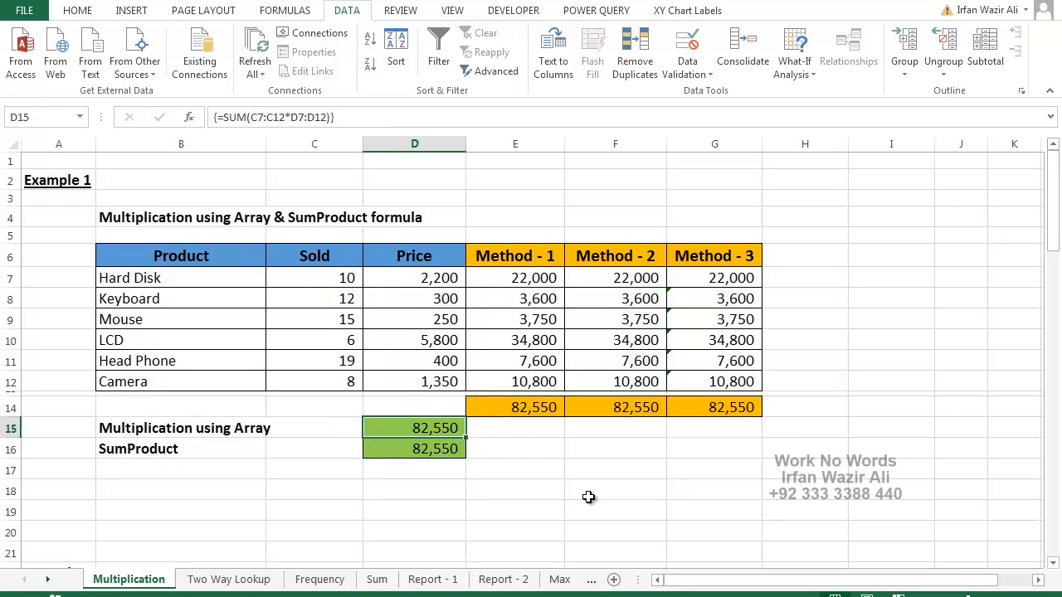